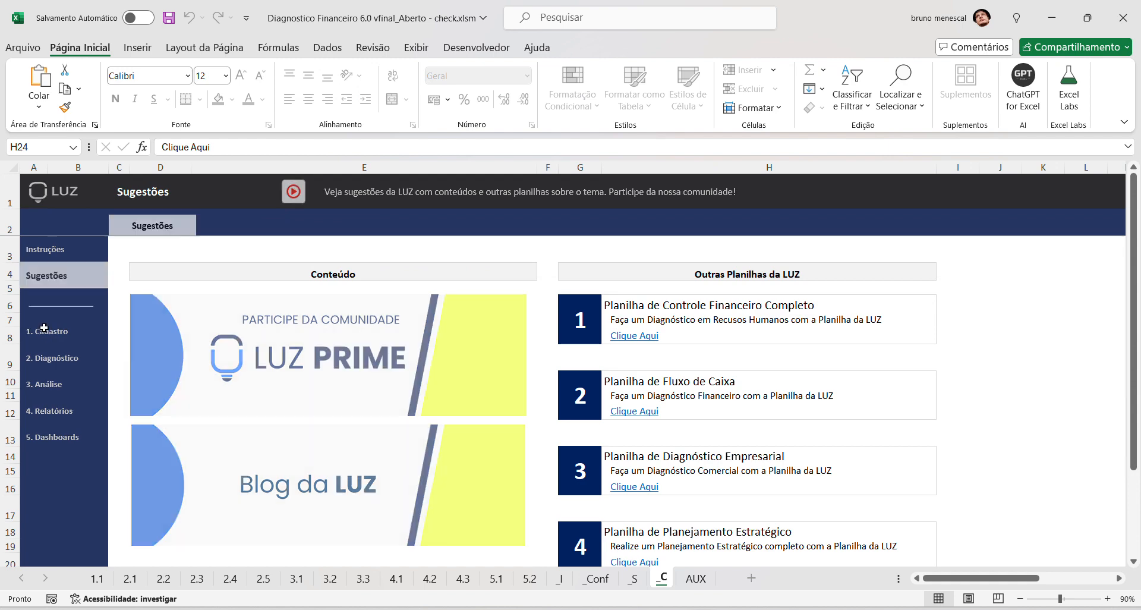
Step: Open the Instruções page and review its numbered actions along with the video, class agenda and tip cells beside them
{"action": "left_click", "coordinate": [50, 331]}
{"action": "left_click", "coordinate": [59, 275]}
{"action": "left_click", "coordinate": [59, 254]}
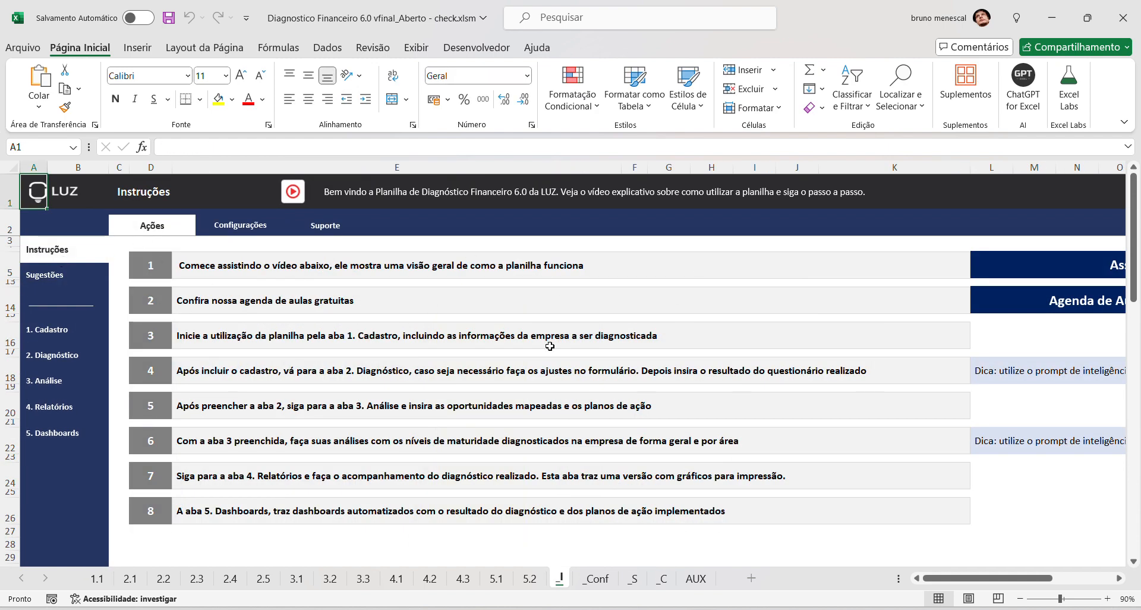
{"action": "left_click_drag", "start_coordinate": [897, 571], "coordinate": [940, 578]}
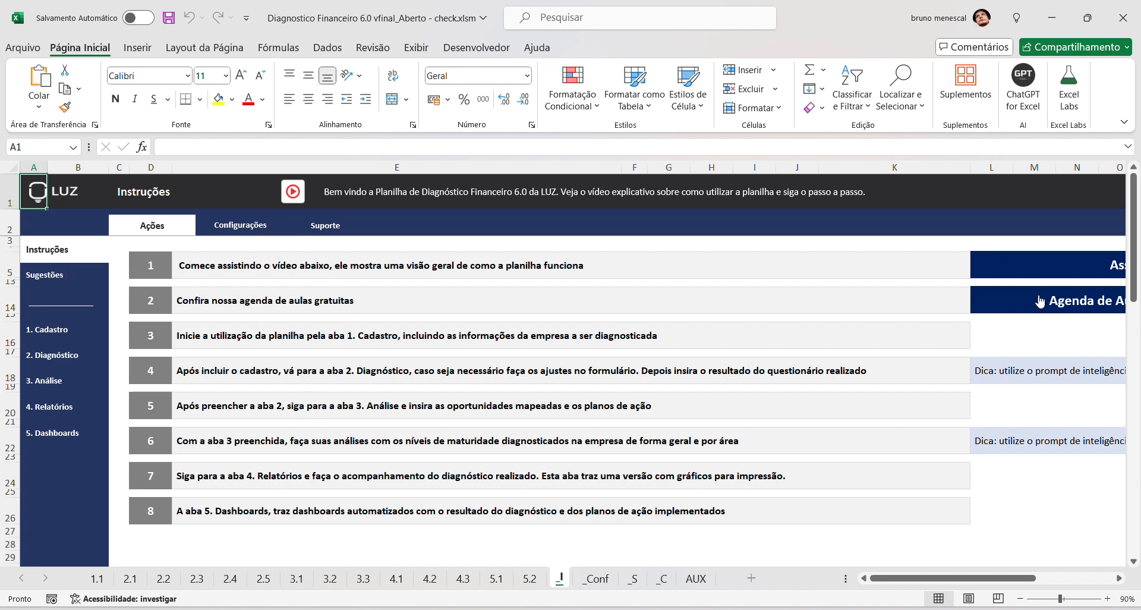
{"action": "left_click_drag", "start_coordinate": [1016, 578], "coordinate": [1036, 579]}
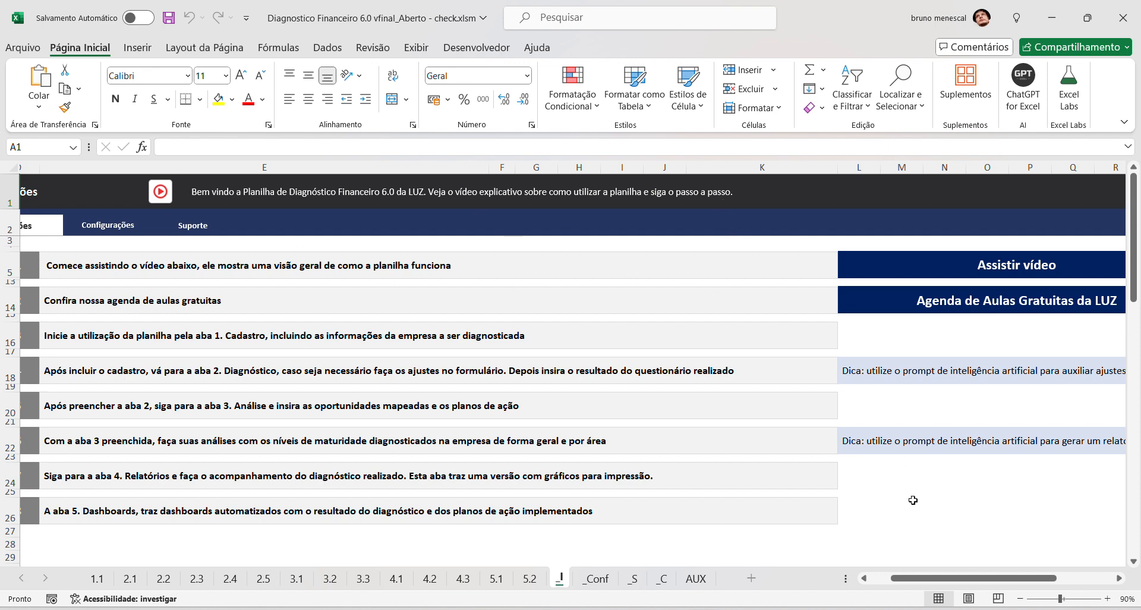
{"action": "left_click_drag", "start_coordinate": [925, 580], "coordinate": [808, 558]}
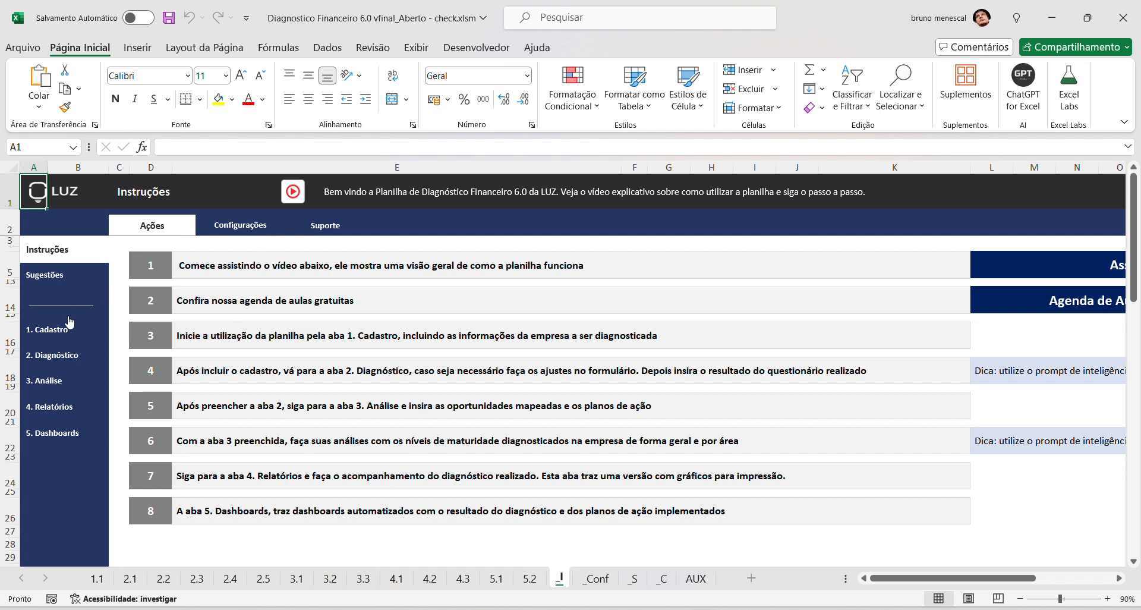
Step: View the Configurações and Suporte sections of the instructions and the Sugestões page
{"action": "left_click", "coordinate": [240, 225]}
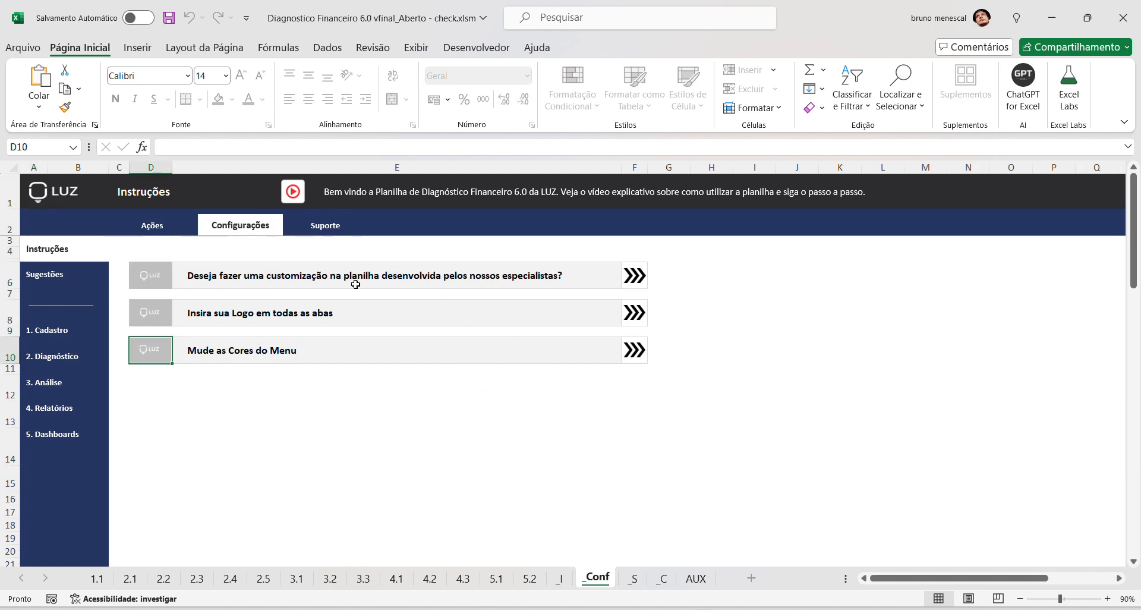
{"action": "left_click", "coordinate": [320, 232]}
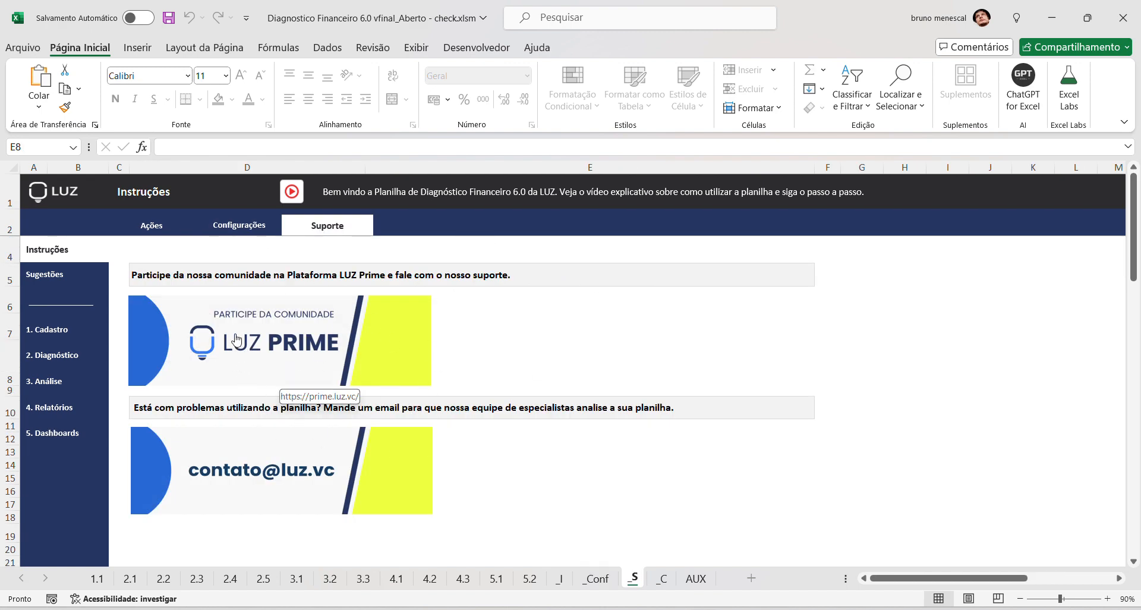
{"action": "left_click", "coordinate": [52, 274]}
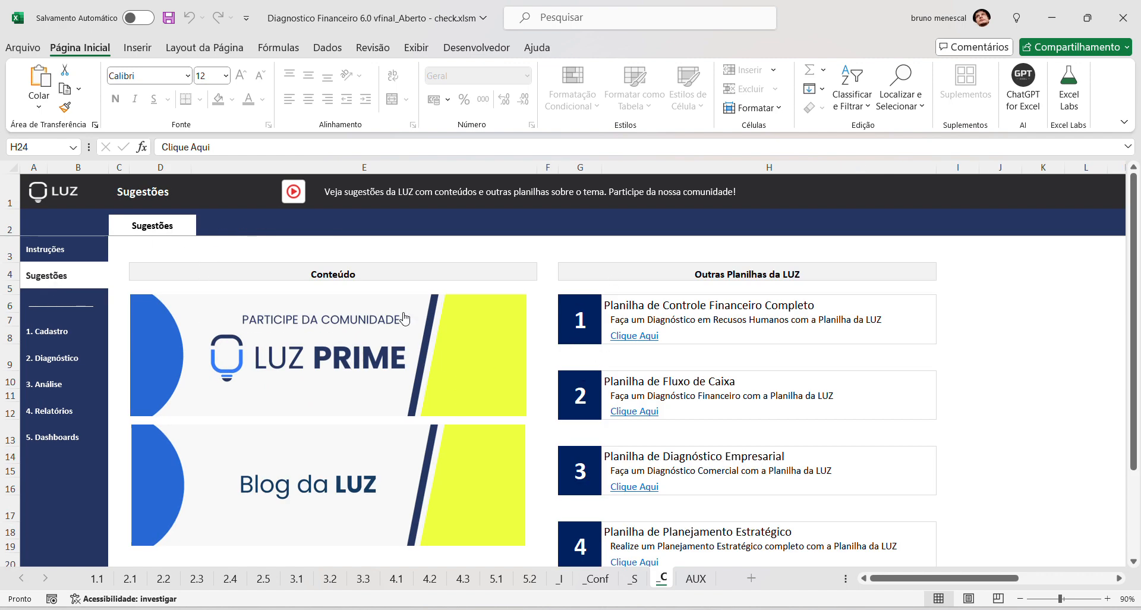
Step: Set Setor do Negócio to "Produto" in the company data on the Cadastro page
{"action": "left_click", "coordinate": [64, 331]}
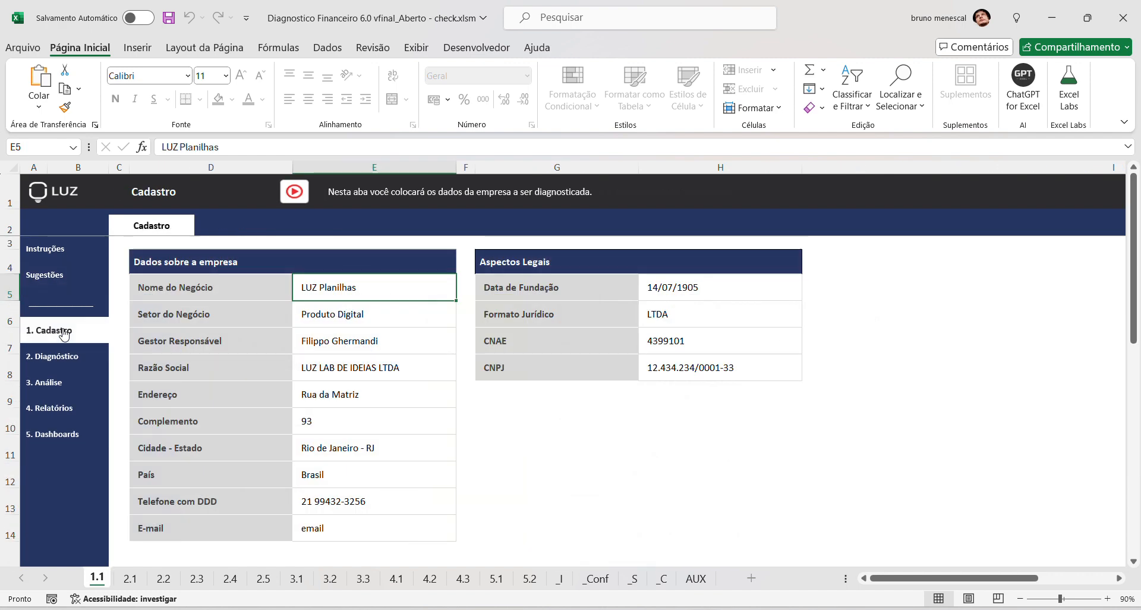
{"action": "left_click_drag", "start_coordinate": [369, 288], "coordinate": [408, 522]}
{"action": "left_click_drag", "start_coordinate": [669, 294], "coordinate": [685, 357]}
{"action": "left_click", "coordinate": [380, 314]}
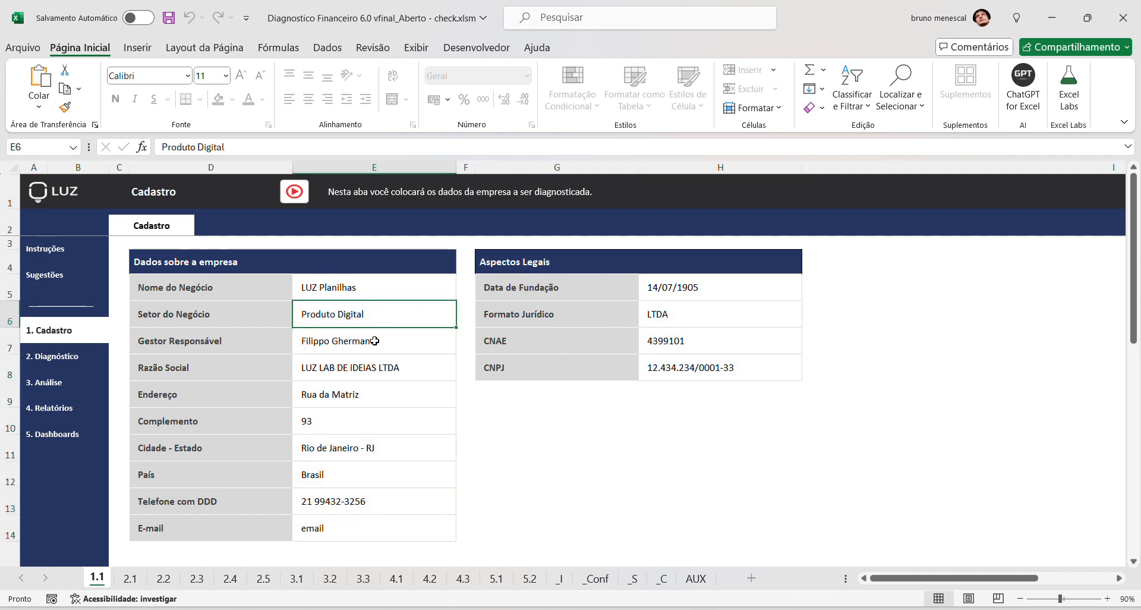
{"action": "left_click", "coordinate": [375, 340]}
{"action": "left_click", "coordinate": [355, 319]}
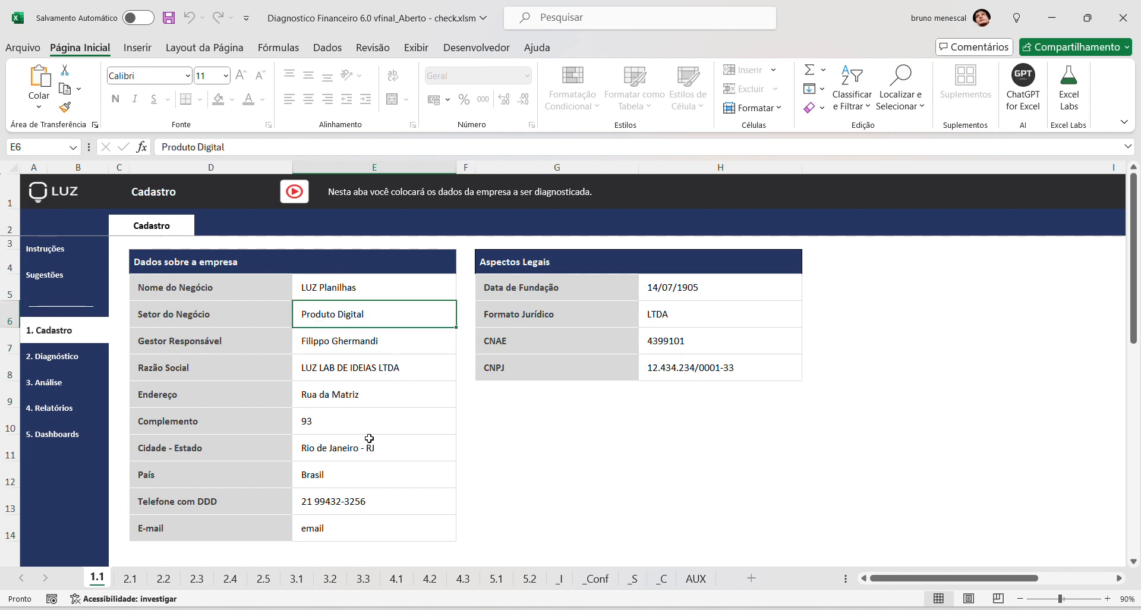
{"action": "left_click", "coordinate": [236, 146]}
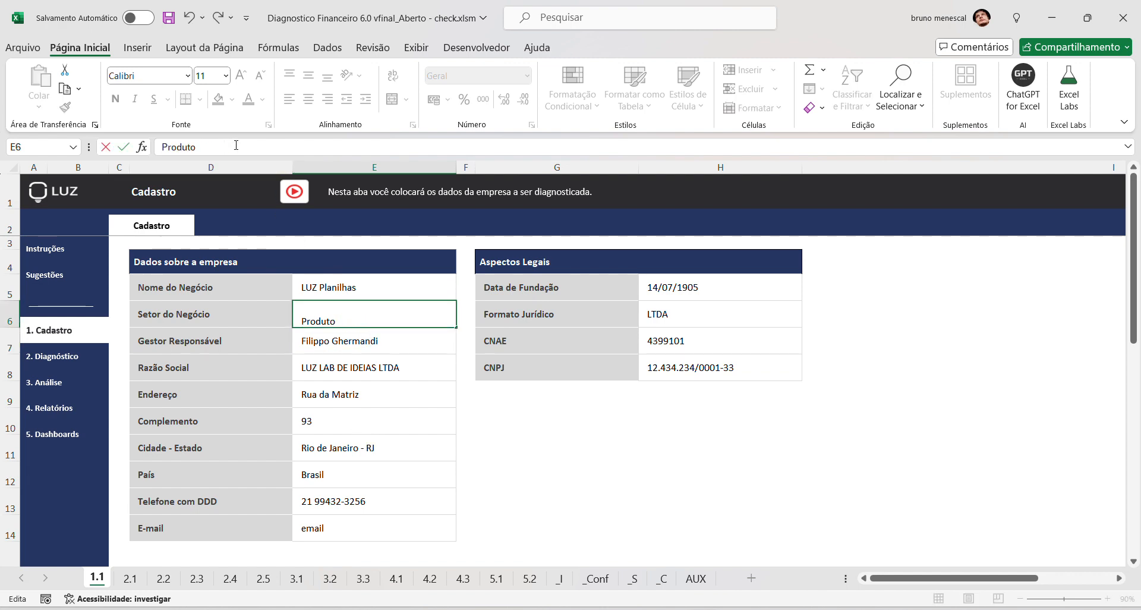
{"action": "key", "text": "Return"}
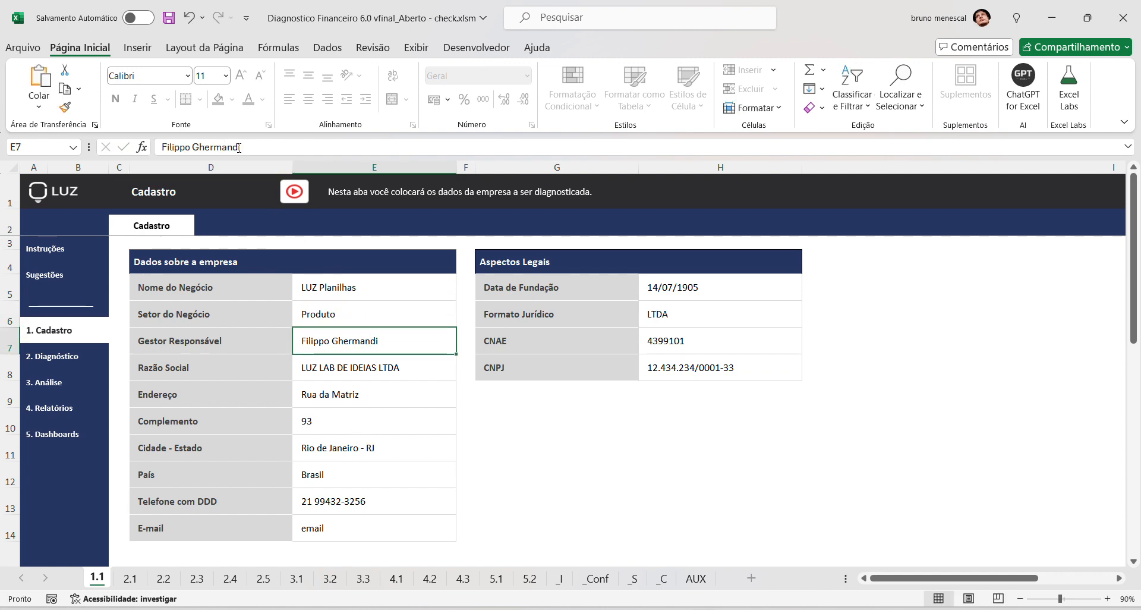
Step: Open the Diagnóstico page and examine the Controle questions, the answer choices for question 1 and the Ações Possíveis column
{"action": "left_click", "coordinate": [58, 359]}
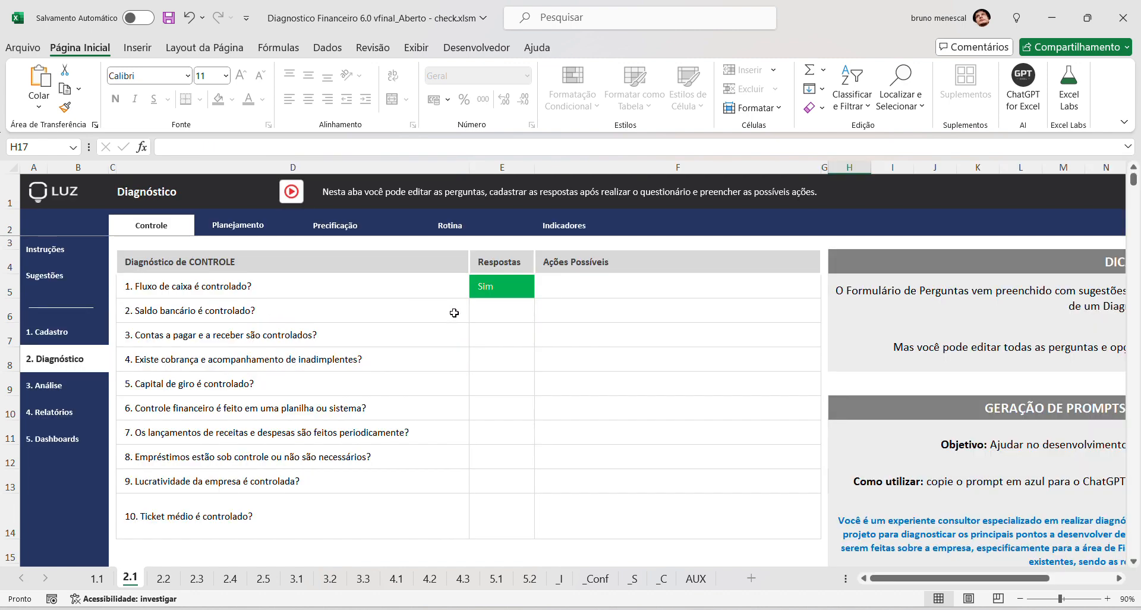
{"action": "left_click_drag", "start_coordinate": [368, 294], "coordinate": [321, 518]}
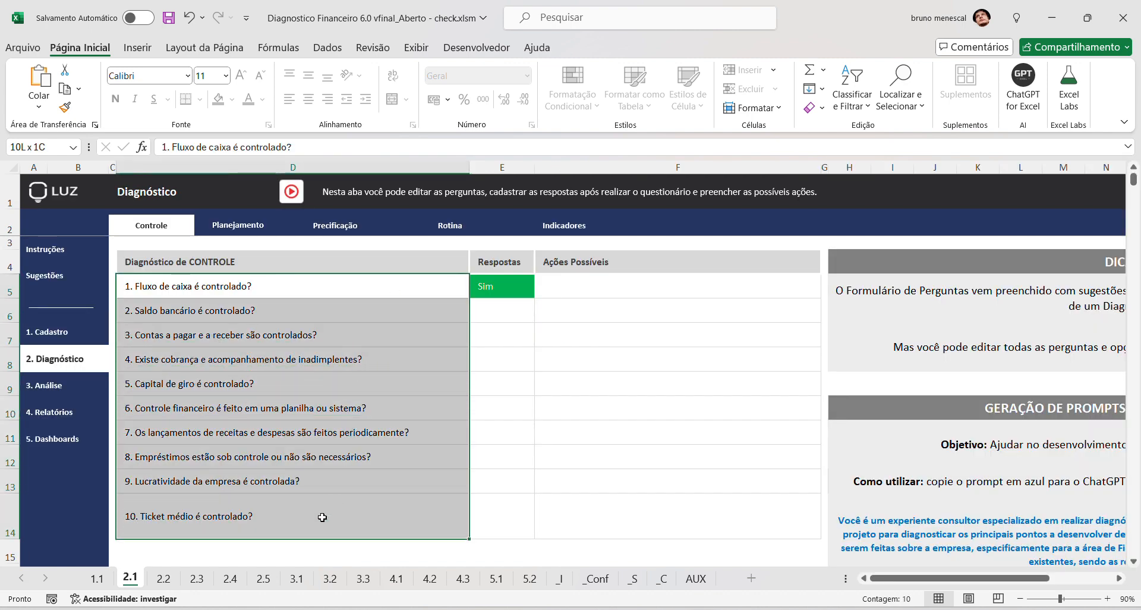
{"action": "left_click", "coordinate": [530, 284]}
{"action": "left_click", "coordinate": [540, 292]}
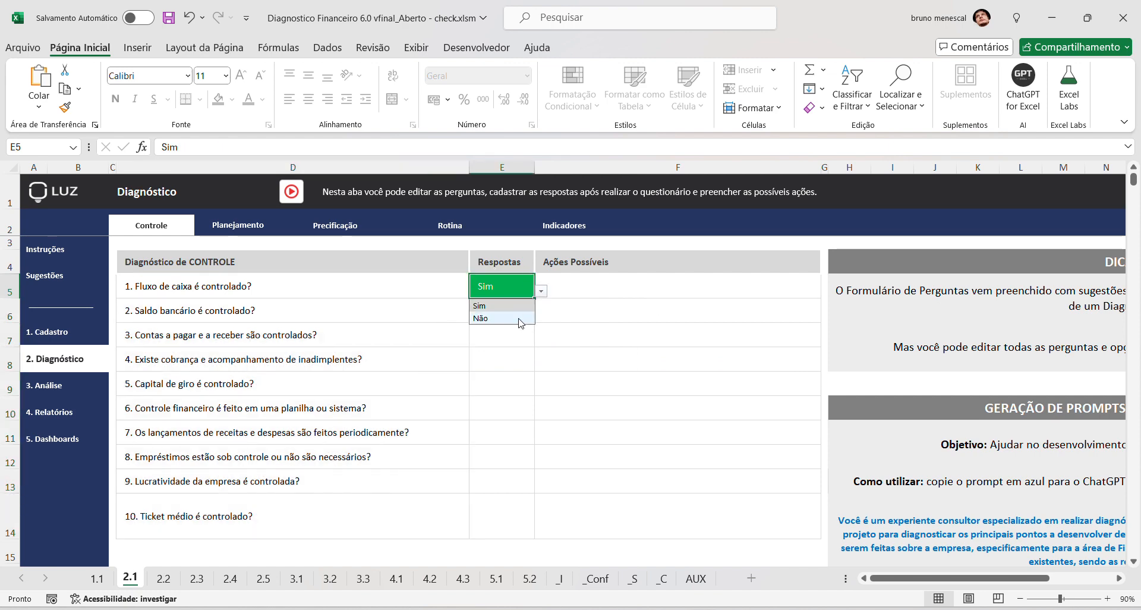
{"action": "left_click", "coordinate": [648, 351]}
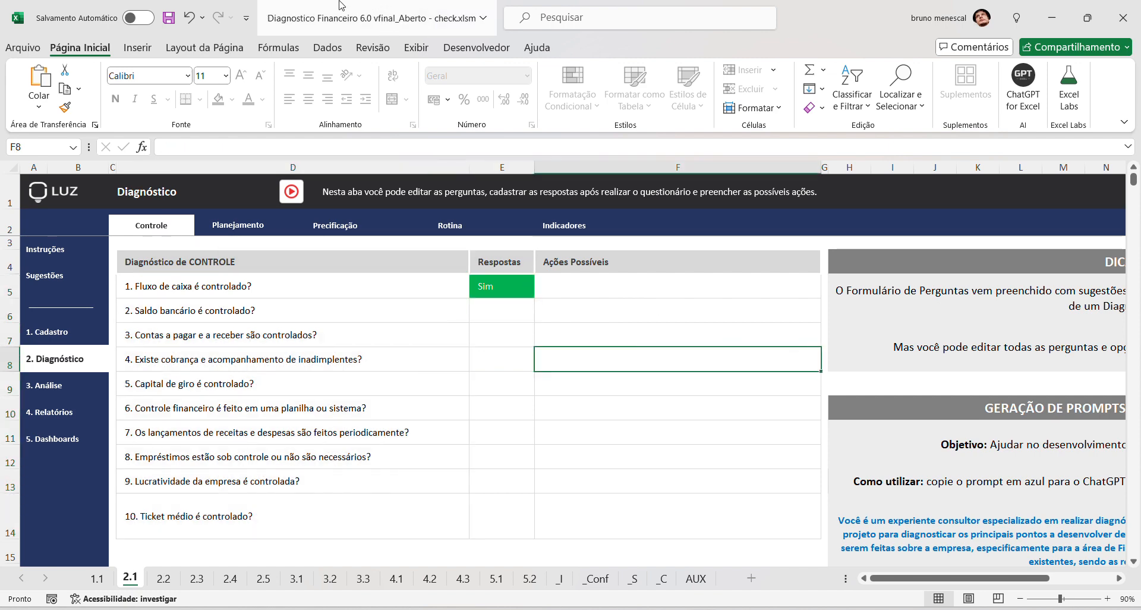
Step: Look through the Planejamento, Precificação, Rotina and Indicadores questionnaires, ending back on Controle
{"action": "left_click", "coordinate": [233, 227]}
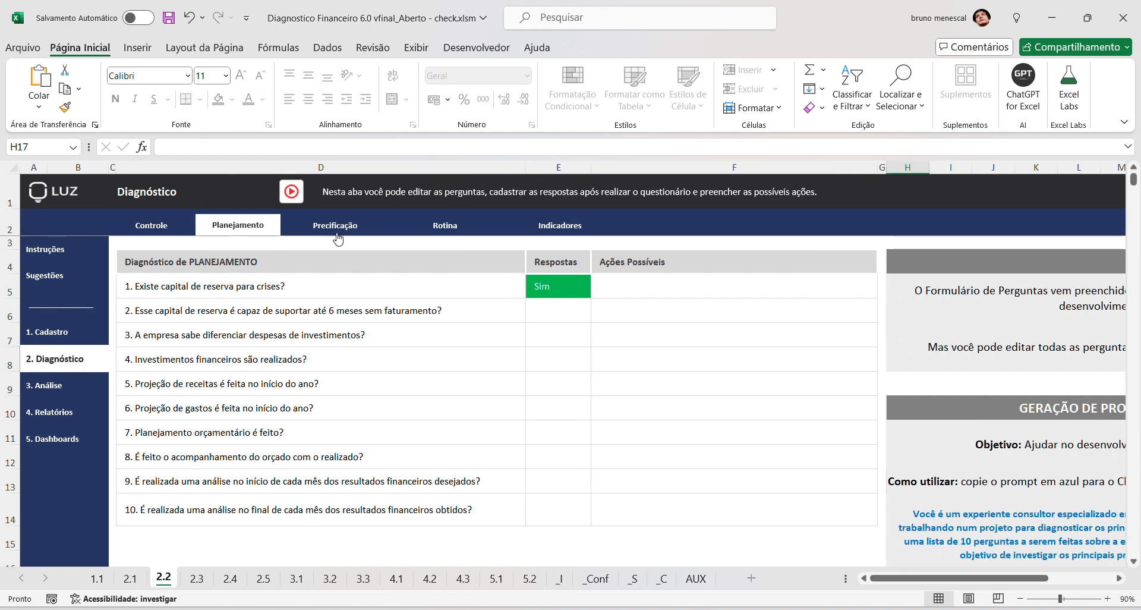
{"action": "left_click", "coordinate": [338, 235]}
{"action": "left_click", "coordinate": [459, 235]}
{"action": "left_click", "coordinate": [568, 234]}
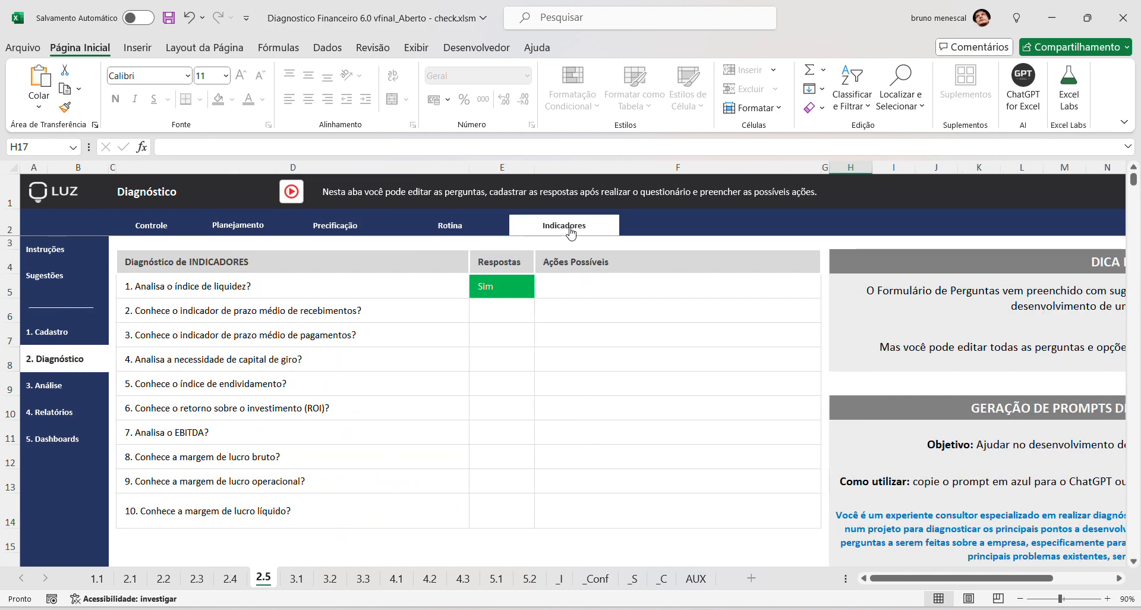
{"action": "left_click", "coordinate": [156, 230]}
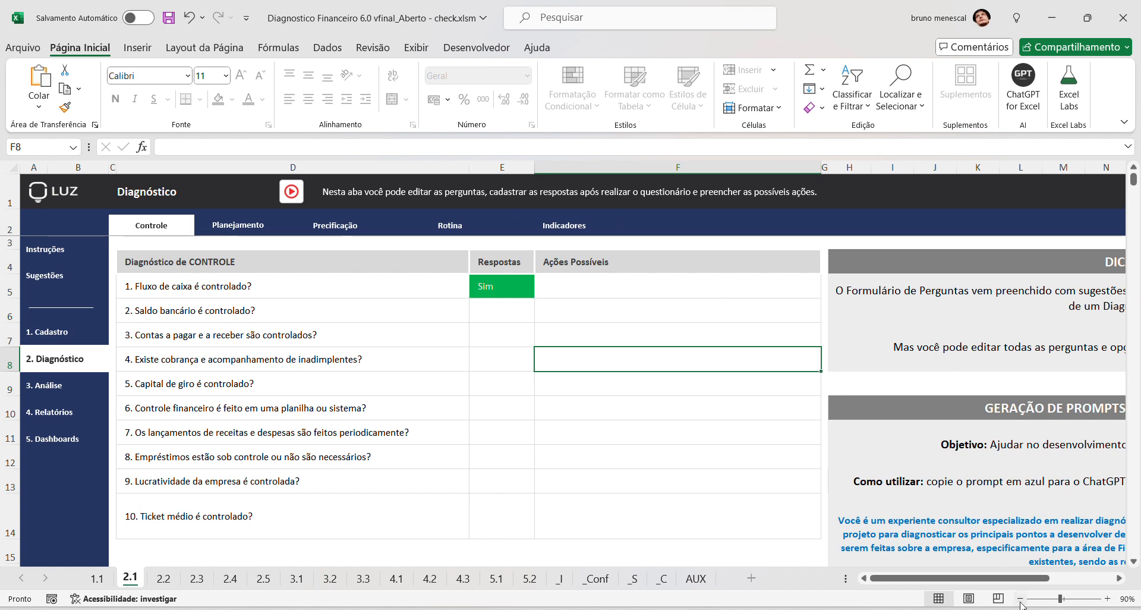
Step: Copy the blue artificial intelligence prompt for the Controle area from the prompt generation block
{"action": "left_click_drag", "start_coordinate": [993, 579], "coordinate": [1055, 579]}
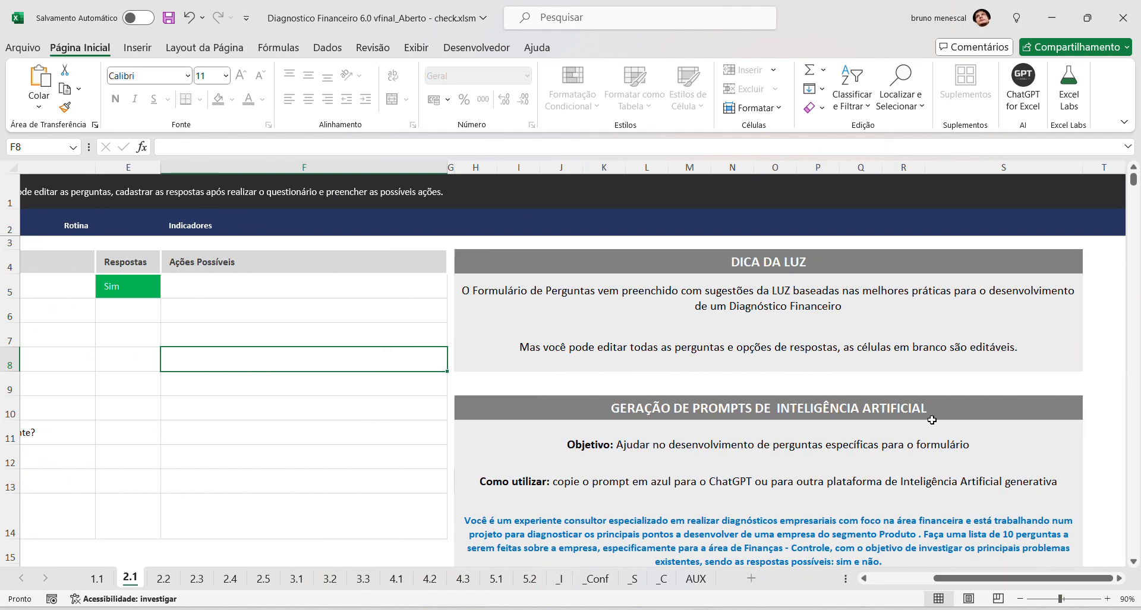
{"action": "scroll", "coordinate": [927, 413], "scroll_direction": "down", "scroll_amount": 1}
{"action": "scroll", "coordinate": [898, 375], "scroll_direction": "down", "scroll_amount": 1}
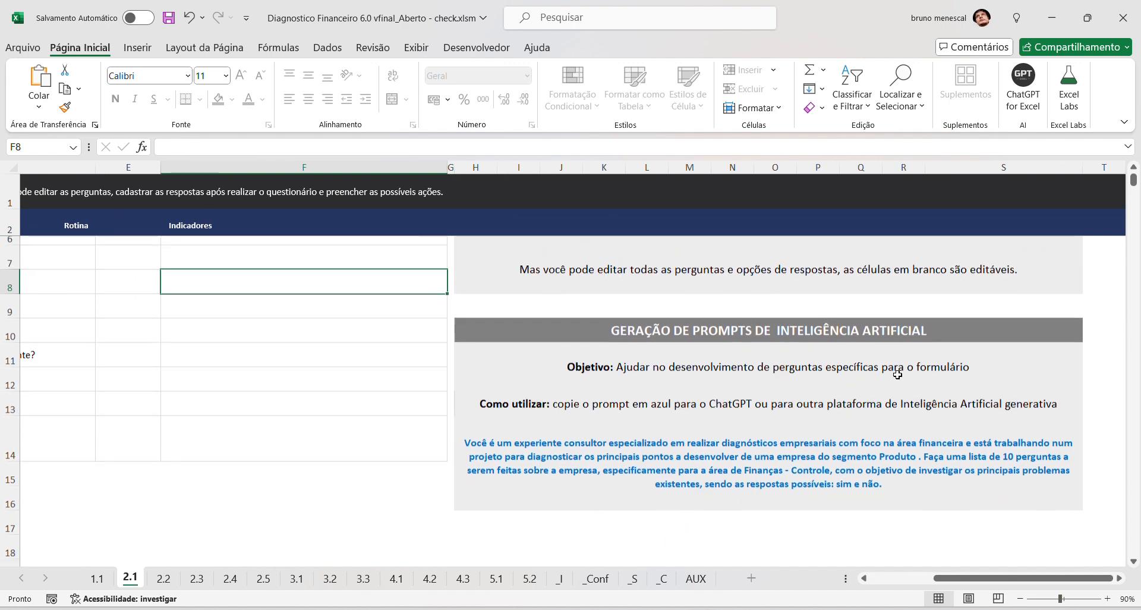
{"action": "left_click", "coordinate": [601, 454]}
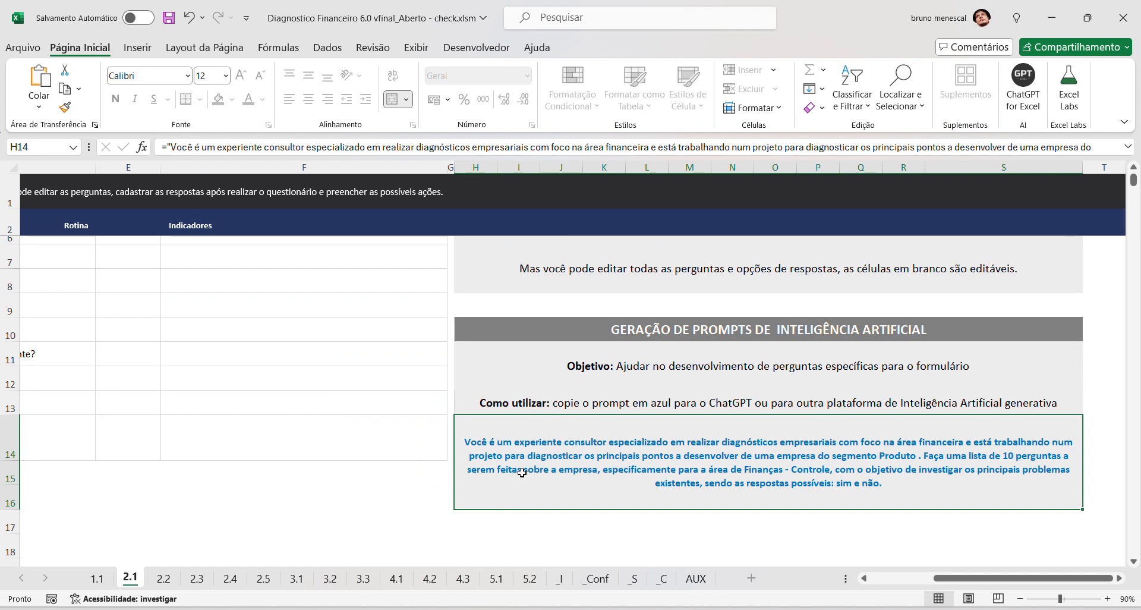
{"action": "key", "text": "ctrl+c"}
{"action": "left_click_drag", "start_coordinate": [951, 578], "coordinate": [887, 578]}
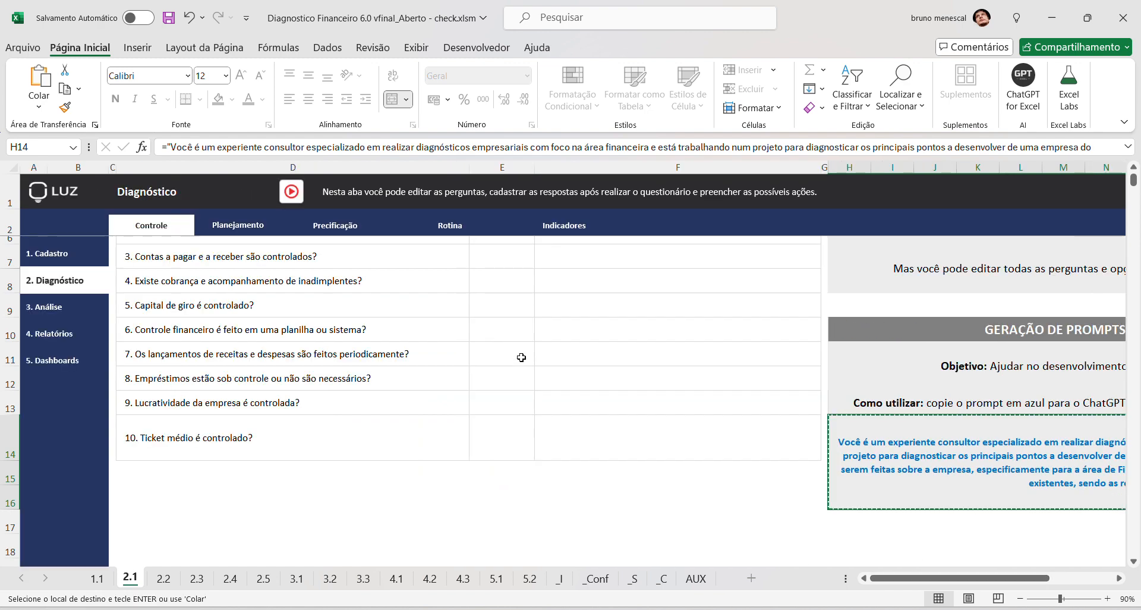
Step: Switch to ChatGPT in the browser and submit the copied prompt asking for 10 financial control questions
{"action": "key", "text": "alt+Tab"}
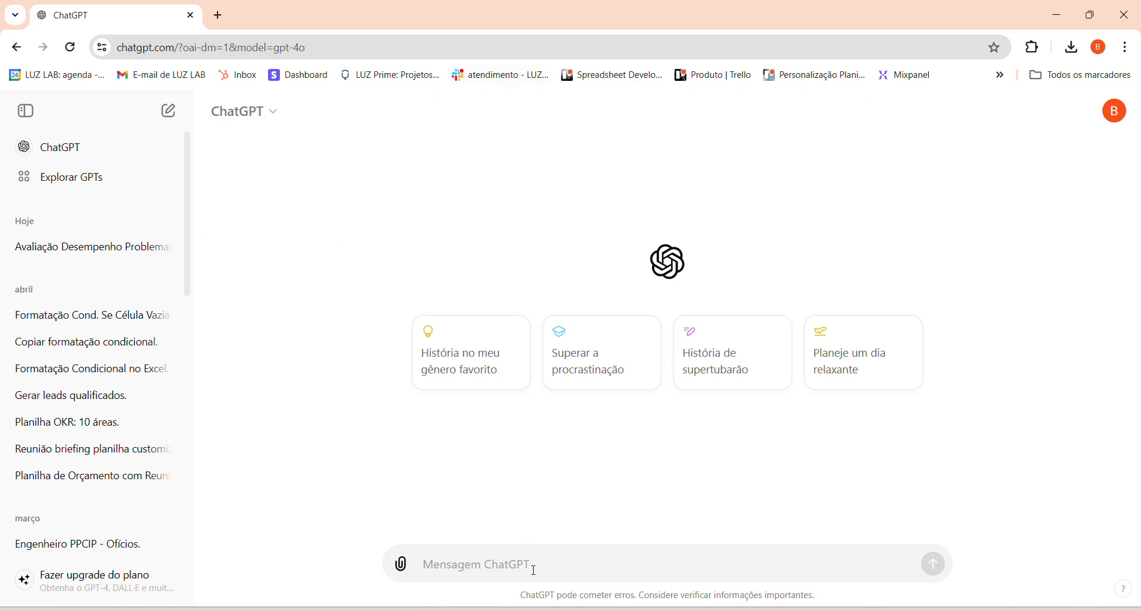
{"action": "key", "text": "ctrl+v"}
{"action": "key", "text": "shift+Return"}
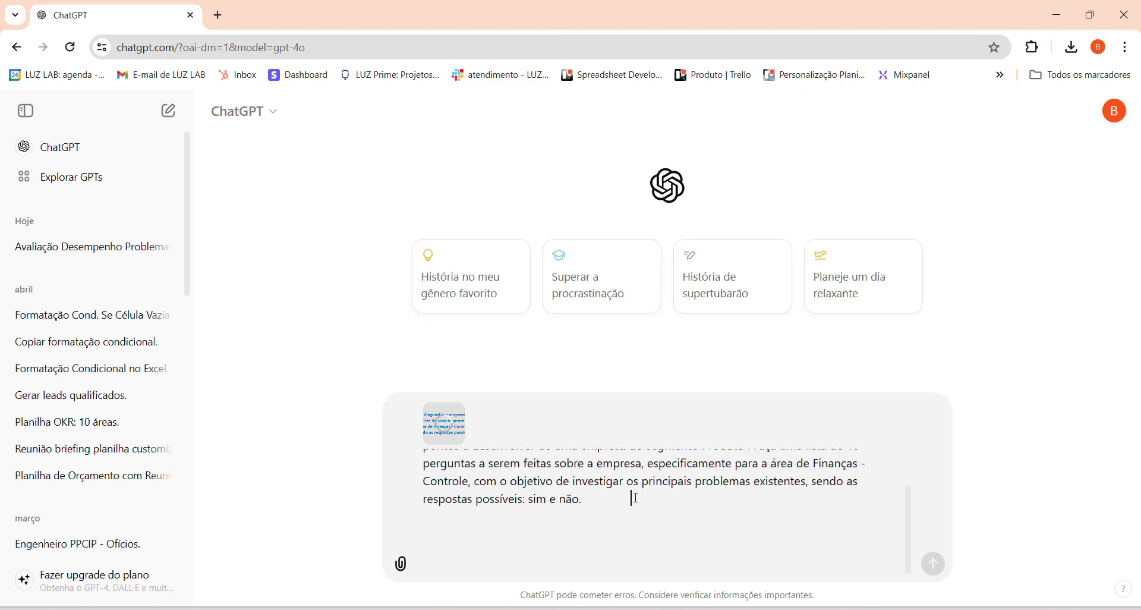
{"action": "left_click", "coordinate": [934, 563]}
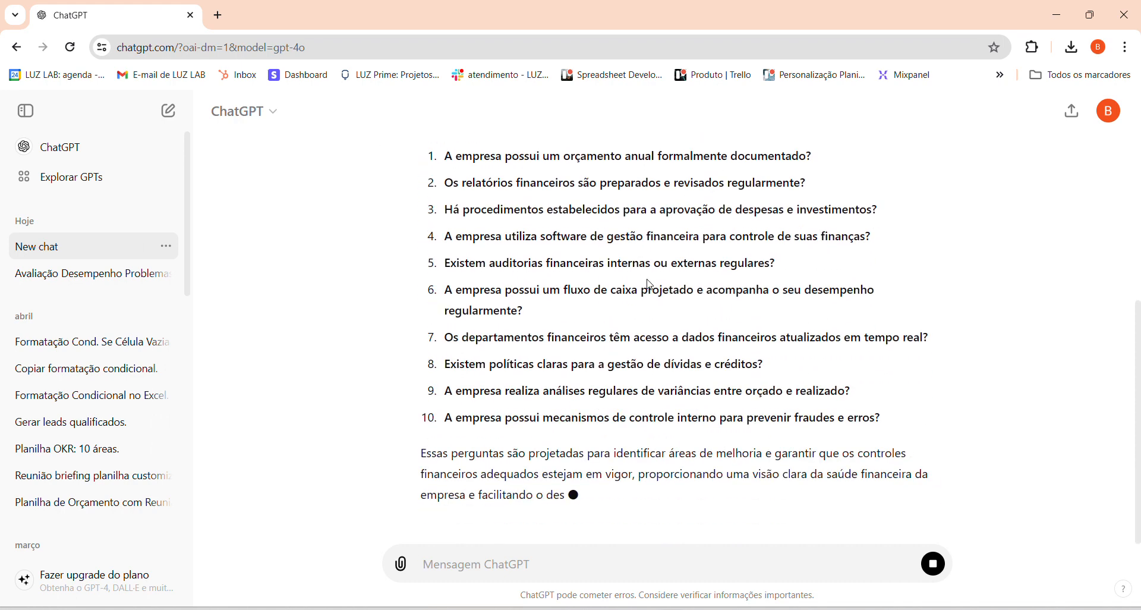
Step: Review the generated question list in the ChatGPT reply, highlighting the questions from the first one down
{"action": "scroll", "coordinate": [650, 286], "scroll_direction": "up", "scroll_amount": 3}
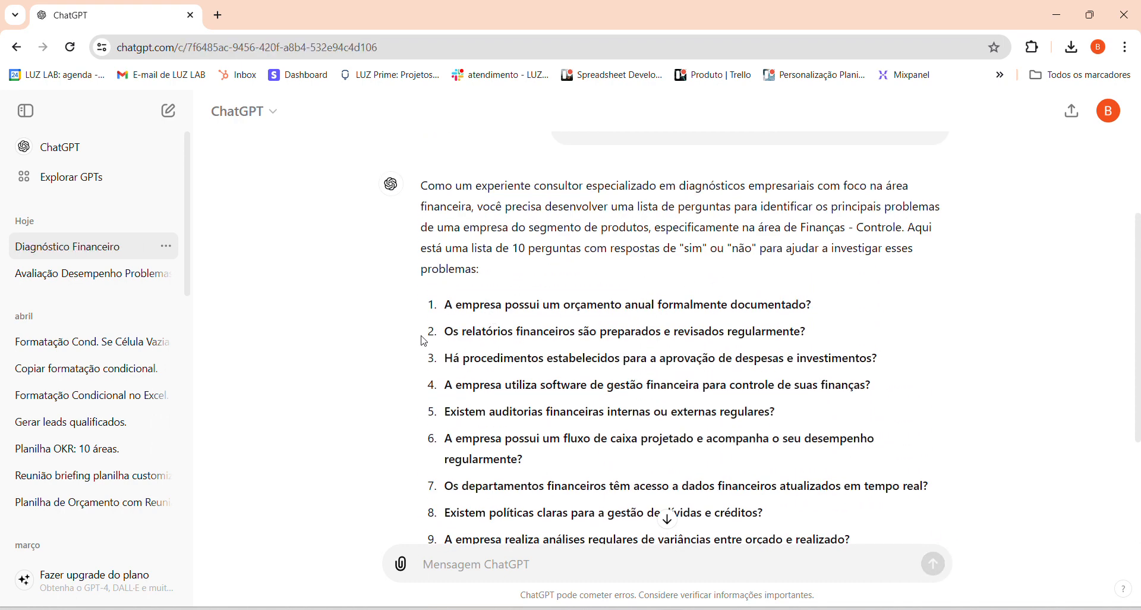
{"action": "left_click_drag", "start_coordinate": [447, 297], "coordinate": [682, 498]}
{"action": "scroll", "coordinate": [716, 407], "scroll_direction": "down", "scroll_amount": 3}
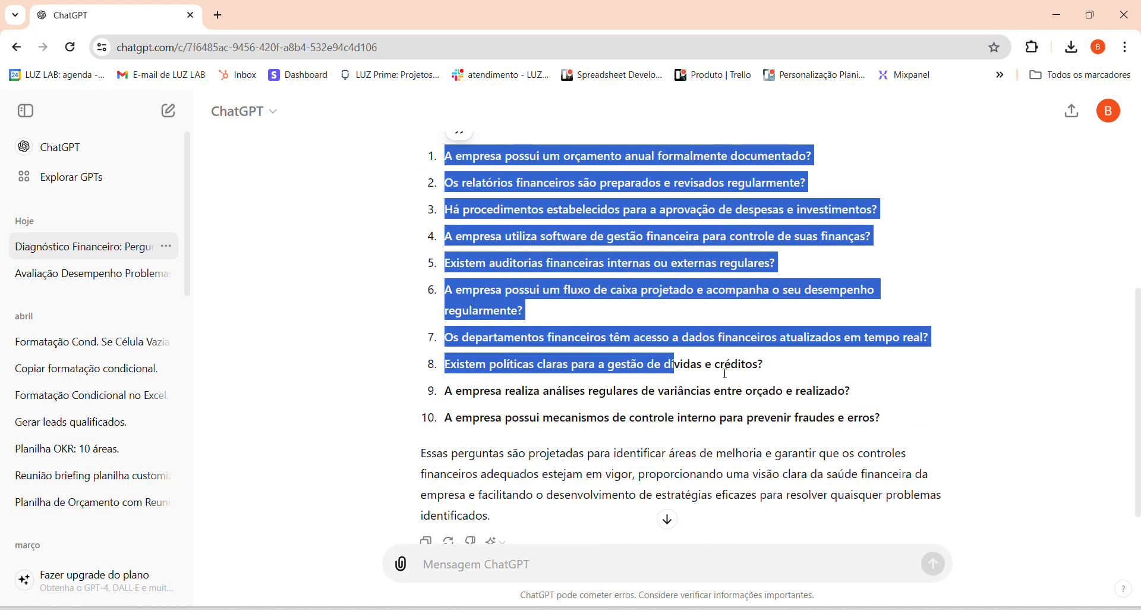
Step: Switch back to the Excel workbook and go through the editable question cells of the Controle diagnosis
{"action": "key", "text": "alt+Tab"}
{"action": "scroll", "coordinate": [327, 385], "scroll_direction": "up", "scroll_amount": 1}
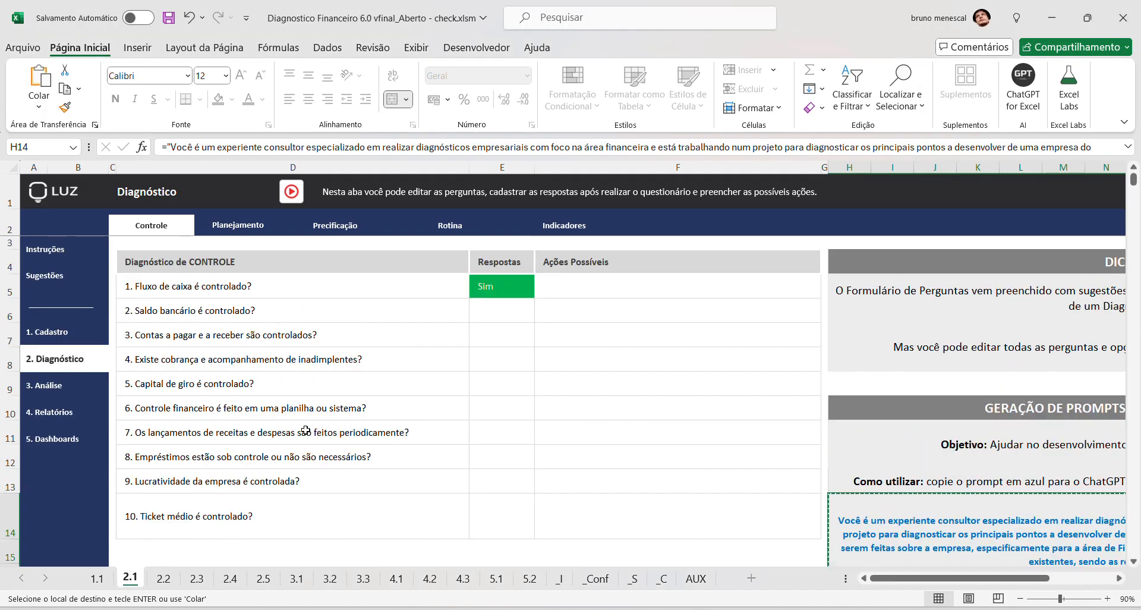
{"action": "left_click", "coordinate": [283, 292]}
{"action": "left_click", "coordinate": [275, 309]}
{"action": "left_click", "coordinate": [256, 335]}
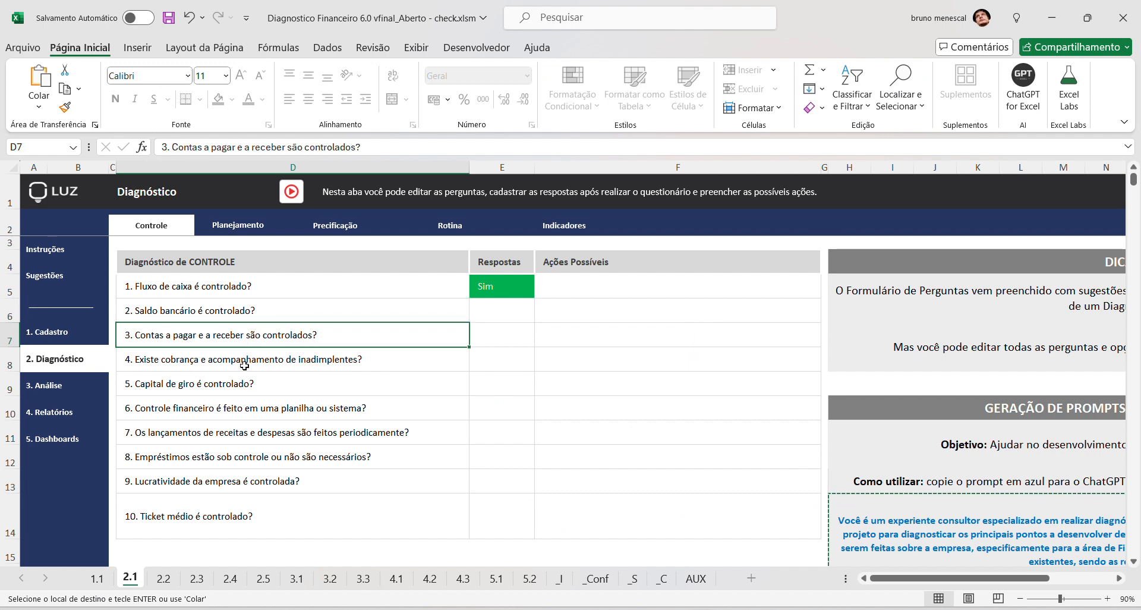
{"action": "left_click", "coordinate": [242, 367]}
{"action": "left_click", "coordinate": [223, 386]}
{"action": "left_click", "coordinate": [212, 410]}
{"action": "left_click", "coordinate": [200, 433]}
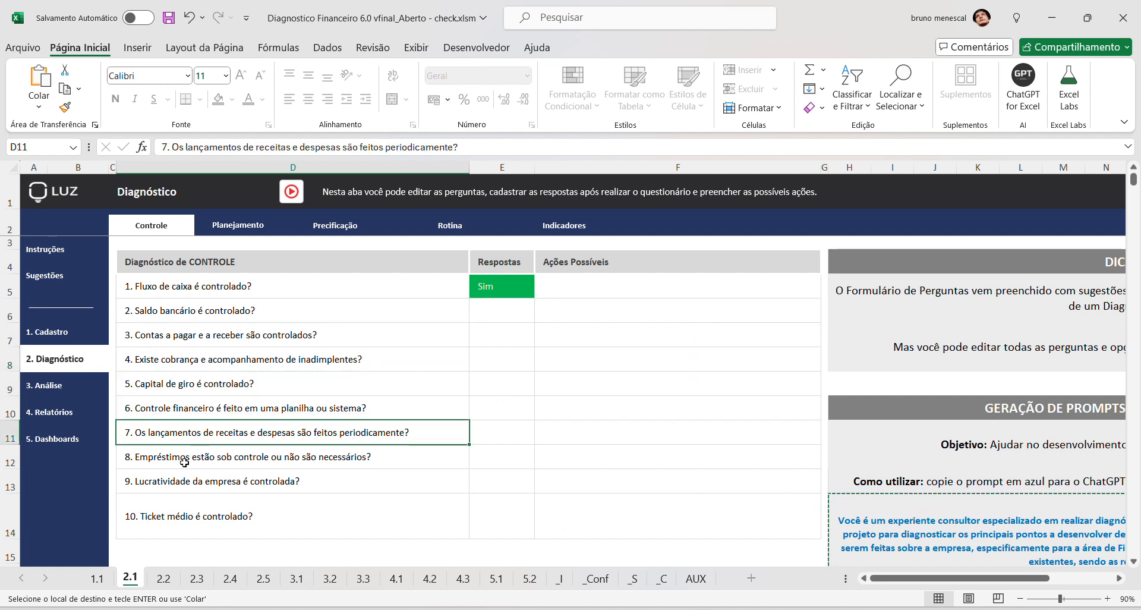
{"action": "left_click", "coordinate": [195, 455]}
{"action": "left_click", "coordinate": [176, 488]}
{"action": "left_click", "coordinate": [264, 338]}
{"action": "left_click", "coordinate": [279, 289]}
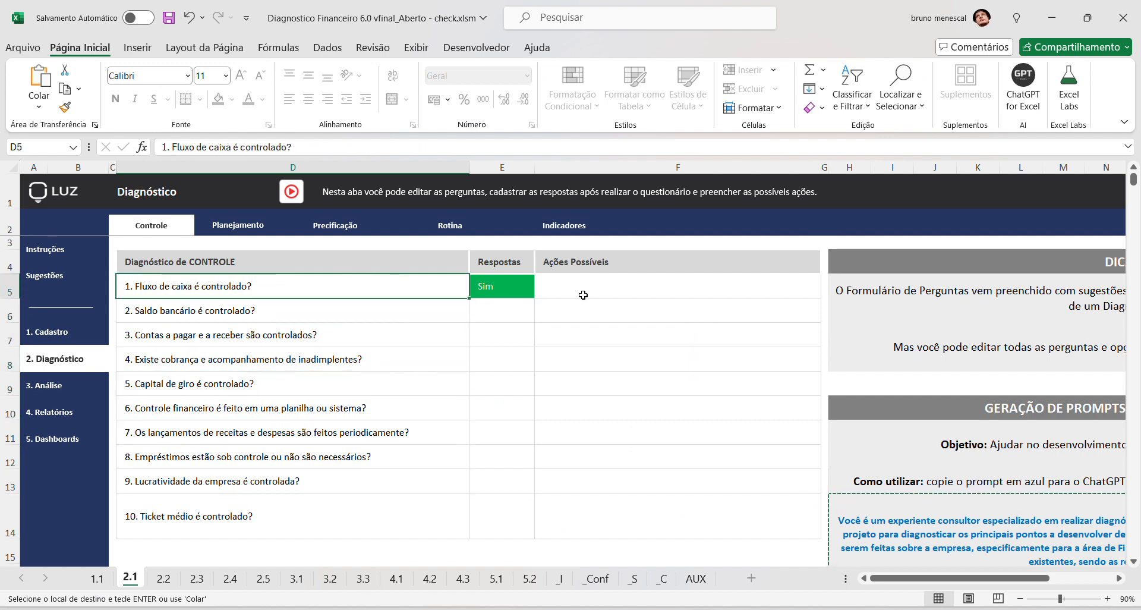
Step: Check the answer choices for question 1 and the Ações Possíveis cell beside it
{"action": "left_click", "coordinate": [508, 291]}
{"action": "left_click", "coordinate": [542, 291]}
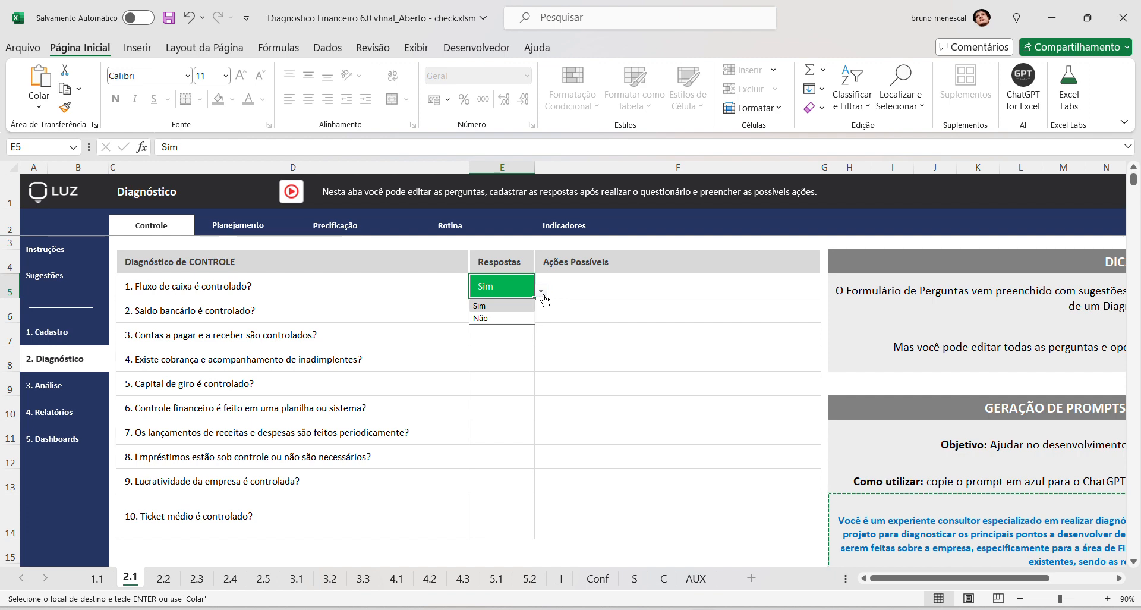
{"action": "left_click", "coordinate": [627, 286]}
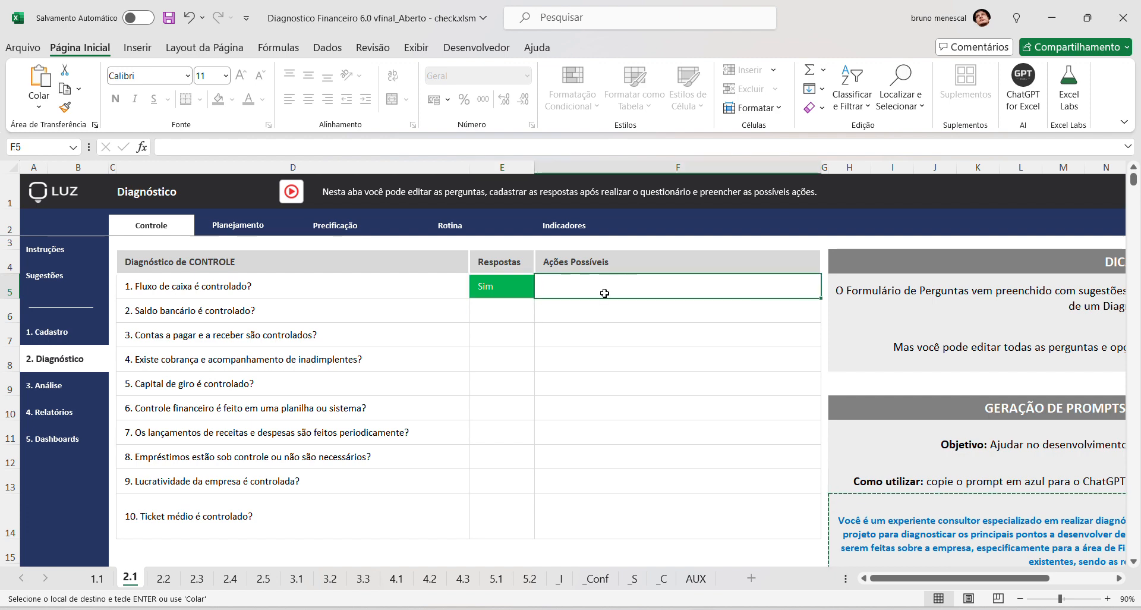
{"action": "left_click", "coordinate": [274, 301]}
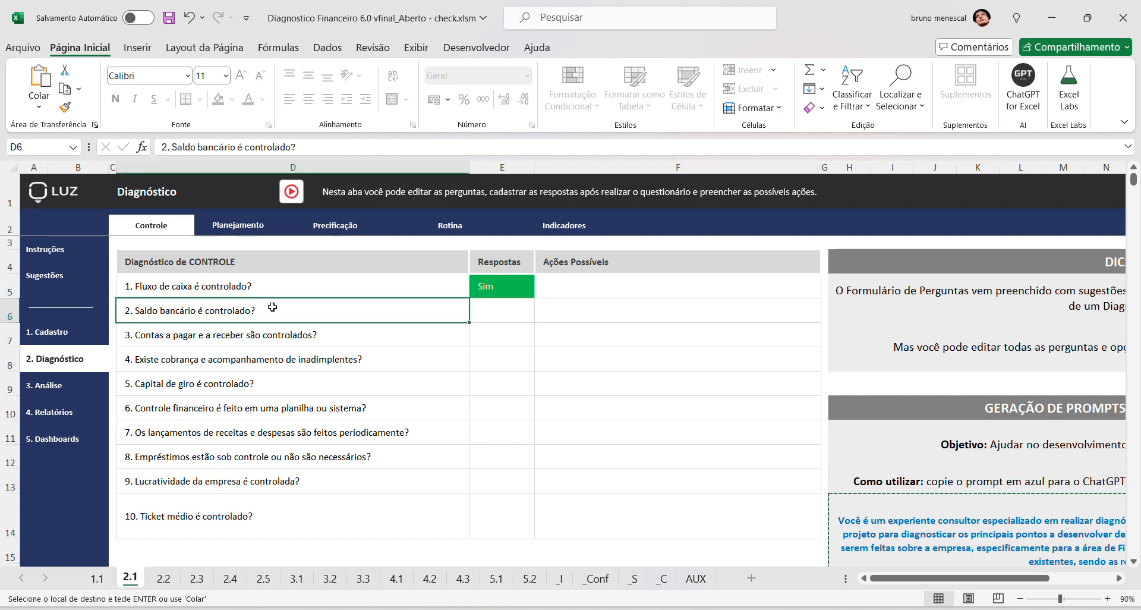
Step: Copy the Sim answer of question 1 to questions 2 through 7 of the Controle diagnosis
{"action": "left_click", "coordinate": [499, 288]}
{"action": "key", "text": "ctrl+c"}
{"action": "left_click_drag", "start_coordinate": [517, 306], "coordinate": [511, 432]}
{"action": "key", "text": "ctrl+v"}
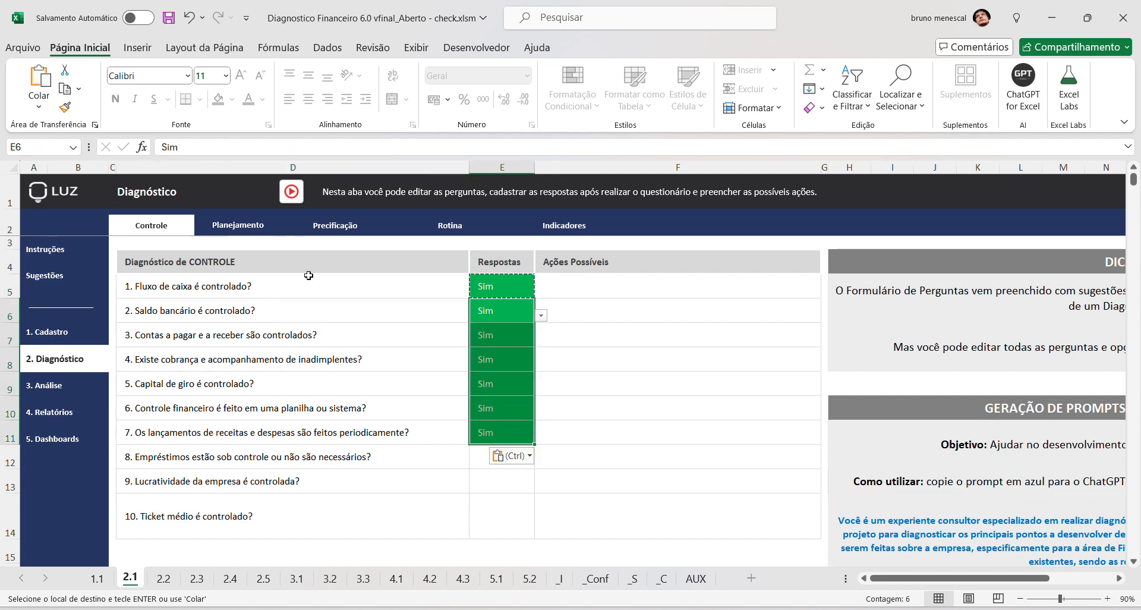
Step: Open the Planejamento diagnosis and set the answer to question 1 to Não
{"action": "left_click", "coordinate": [253, 230]}
{"action": "left_click", "coordinate": [548, 289]}
{"action": "left_click", "coordinate": [597, 291]}
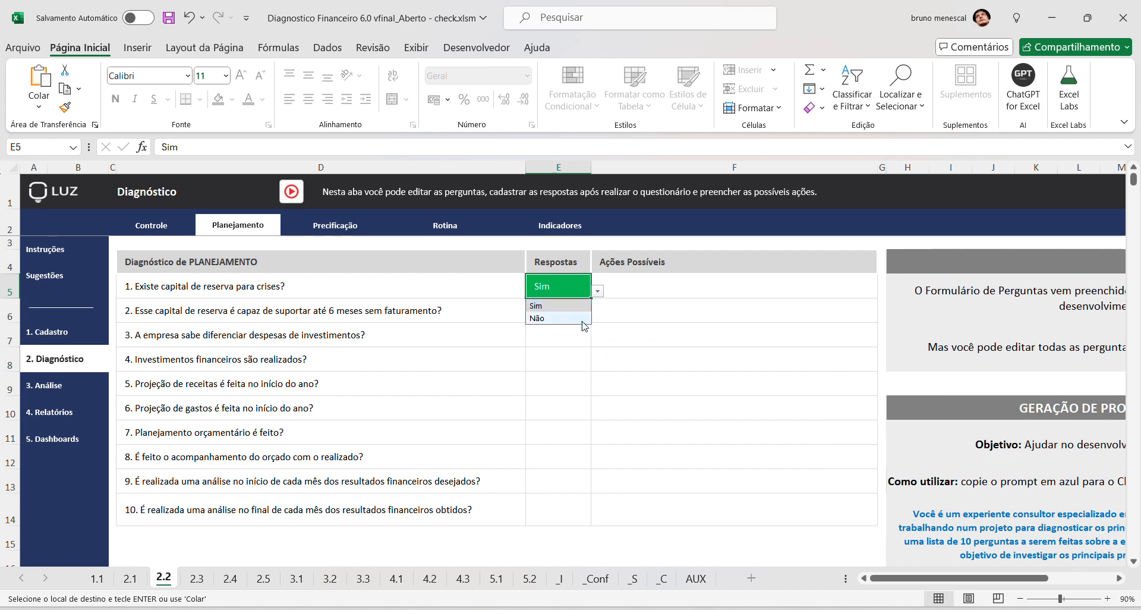
{"action": "left_click", "coordinate": [584, 327]}
{"action": "left_click", "coordinate": [571, 291]}
{"action": "left_click", "coordinate": [598, 290]}
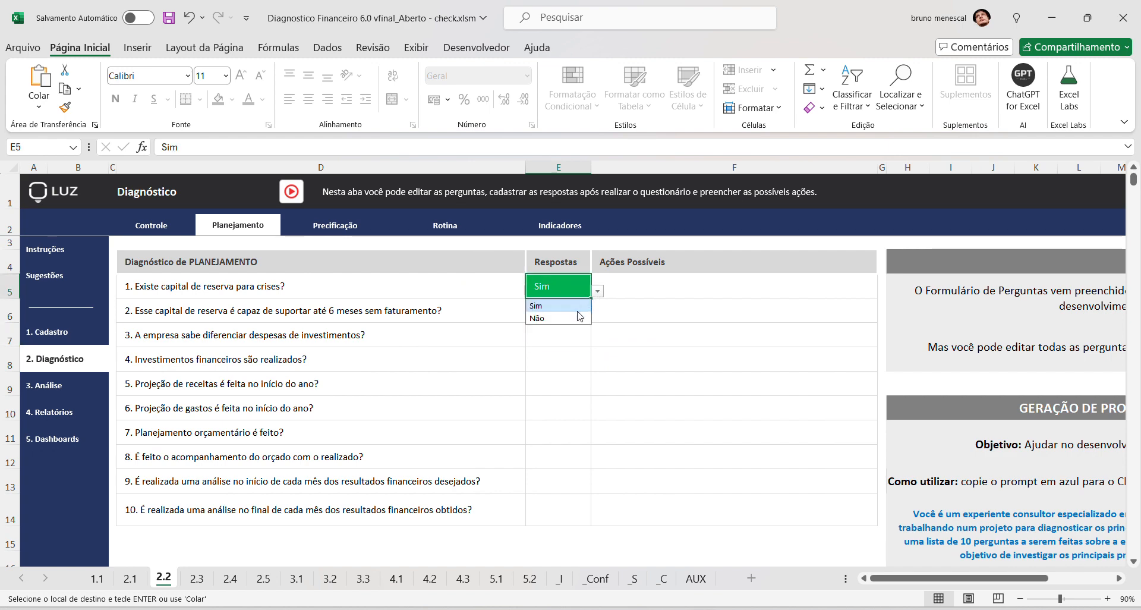
{"action": "left_click", "coordinate": [552, 306]}
{"action": "left_click", "coordinate": [597, 290]}
{"action": "left_click", "coordinate": [552, 318]}
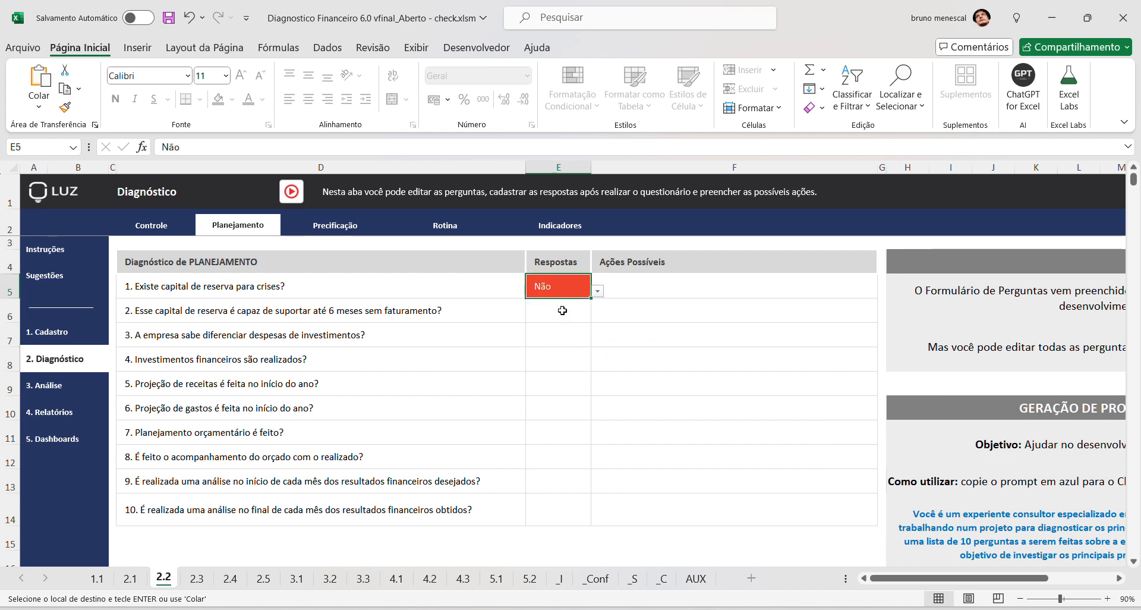
Step: Fill the answers to Planejamento questions 2 through 6 with Não, copied from question 1
{"action": "left_click_drag", "start_coordinate": [562, 310], "coordinate": [555, 407]}
{"action": "key", "text": "ctrl+v"}
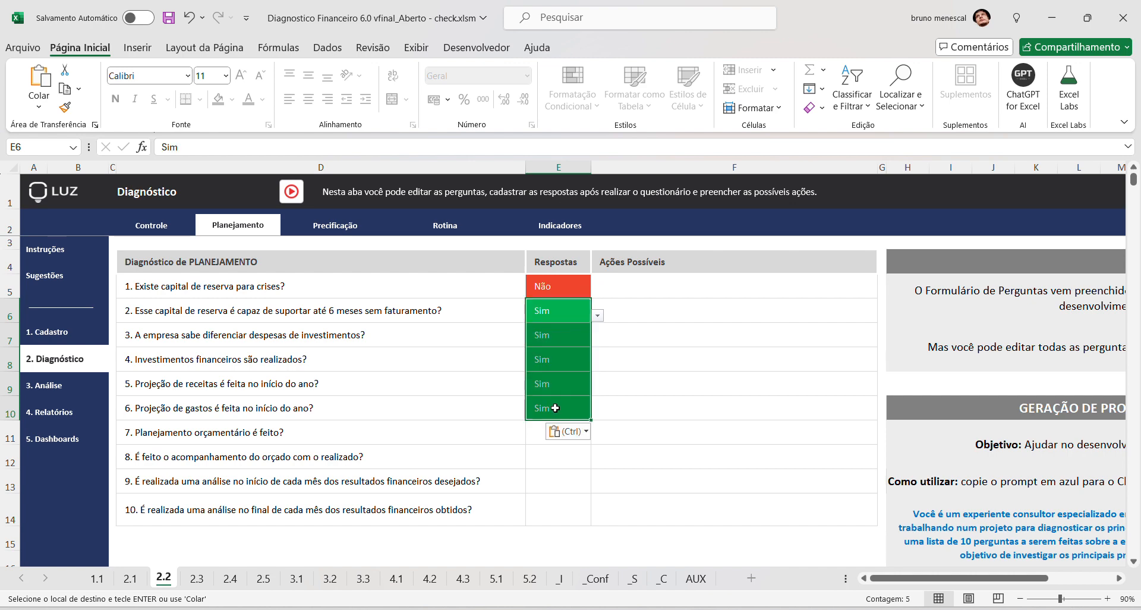
{"action": "left_click", "coordinate": [560, 291]}
{"action": "key", "text": "ctrl+c"}
{"action": "left_click_drag", "start_coordinate": [562, 310], "coordinate": [564, 403]}
{"action": "key", "text": "ctrl+v"}
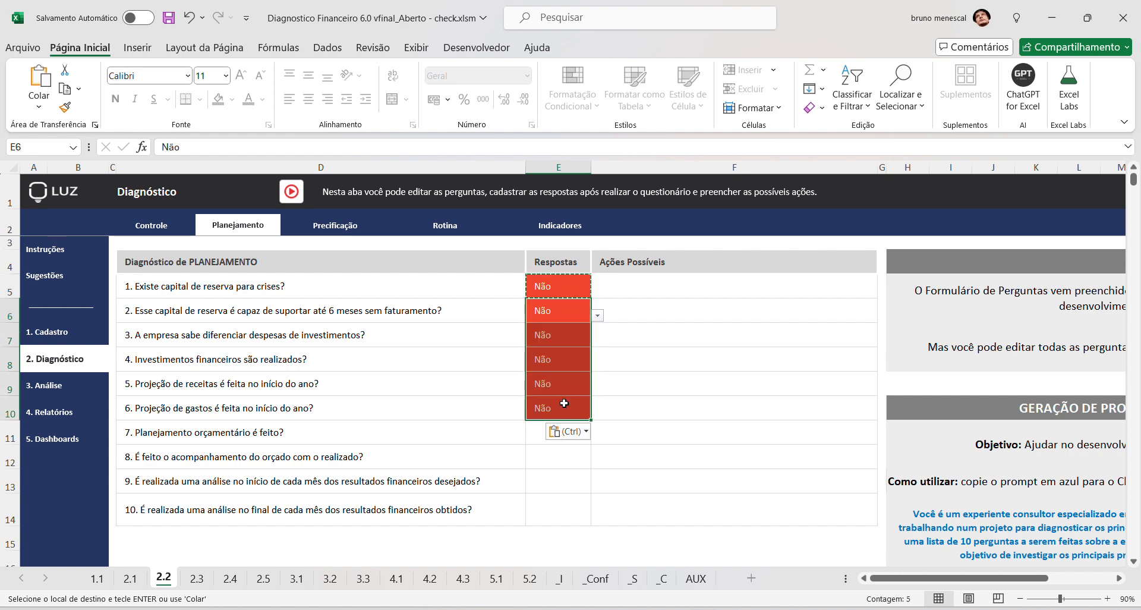
Step: Look through the Precificação, Rotina and Indicadores diagnosis forms
{"action": "left_click", "coordinate": [297, 236]}
{"action": "left_click", "coordinate": [467, 234]}
{"action": "left_click", "coordinate": [562, 228]}
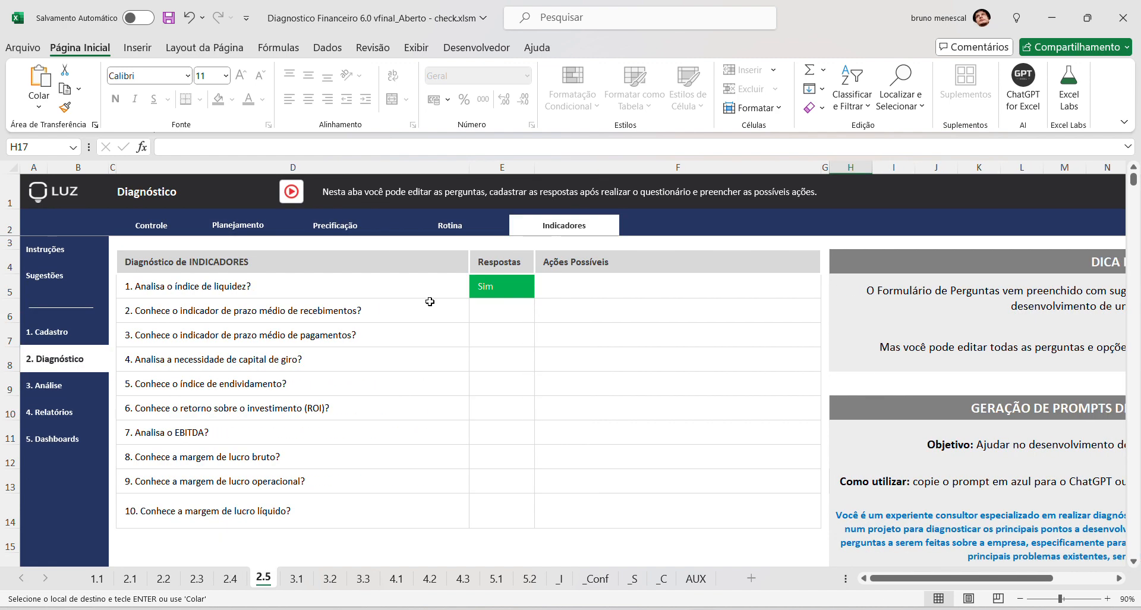
Step: Open the Análise section and examine each area's evaluation, maturity level, mapped opportunities and chart
{"action": "left_click", "coordinate": [43, 393]}
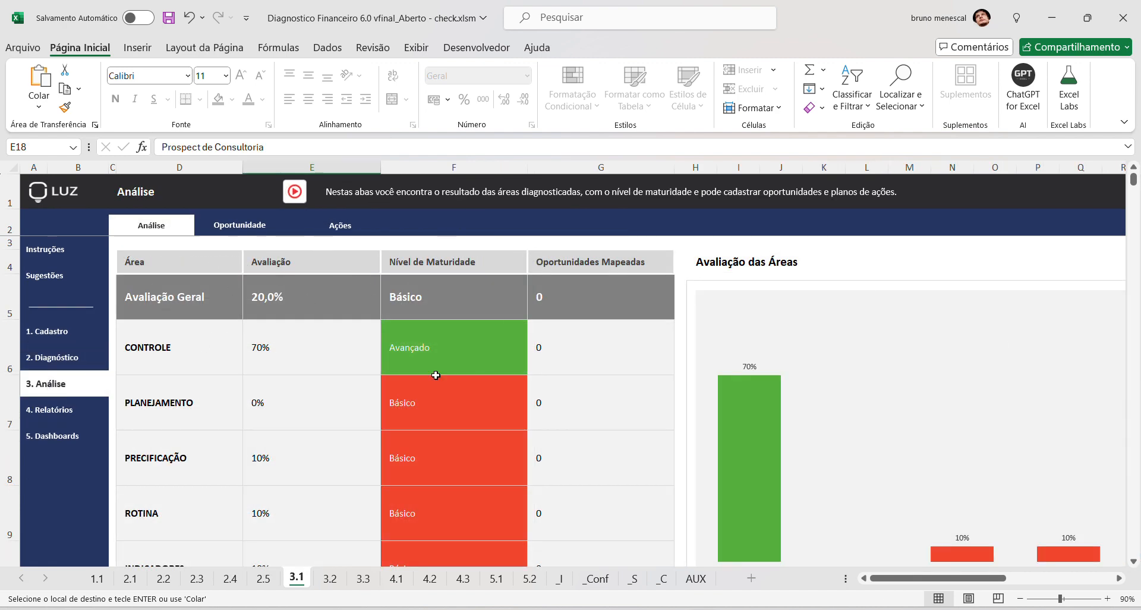
{"action": "scroll", "coordinate": [289, 351], "scroll_direction": "down", "scroll_amount": 1}
{"action": "scroll", "coordinate": [595, 362], "scroll_direction": "up", "scroll_amount": 1}
{"action": "scroll", "coordinate": [800, 376], "scroll_direction": "down", "scroll_amount": 1}
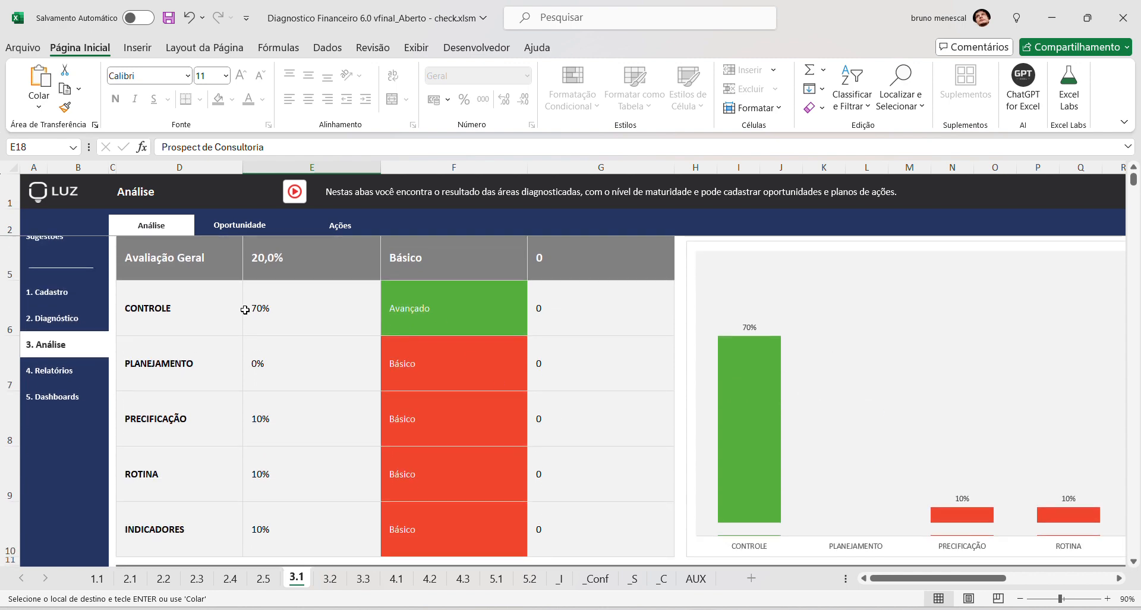
{"action": "scroll", "coordinate": [245, 309], "scroll_direction": "up", "scroll_amount": 1}
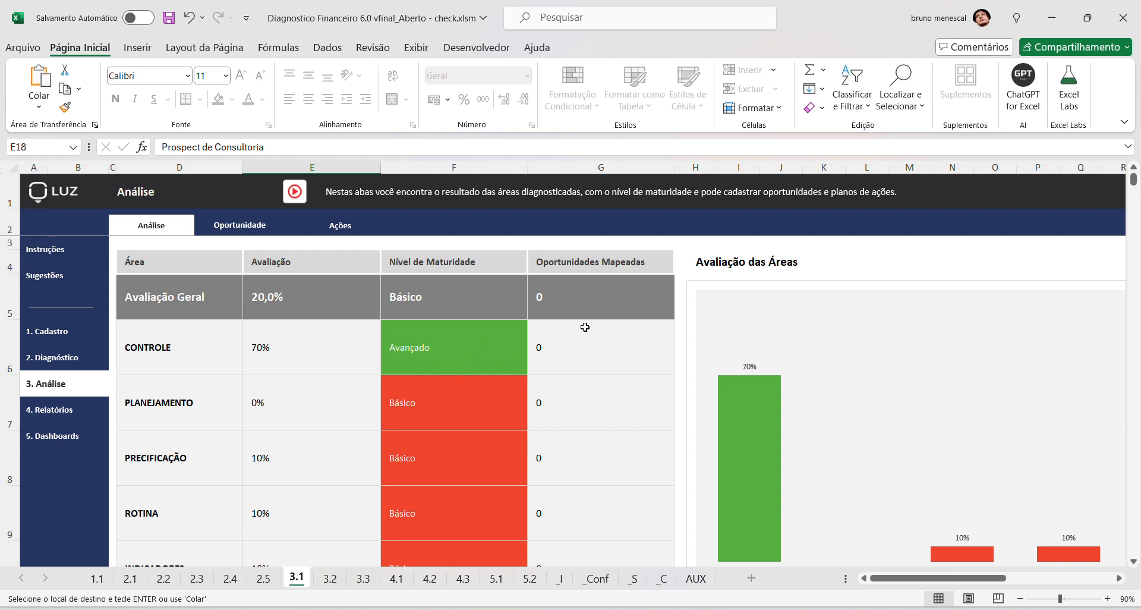
{"action": "scroll", "coordinate": [483, 339], "scroll_direction": "down", "scroll_amount": 1}
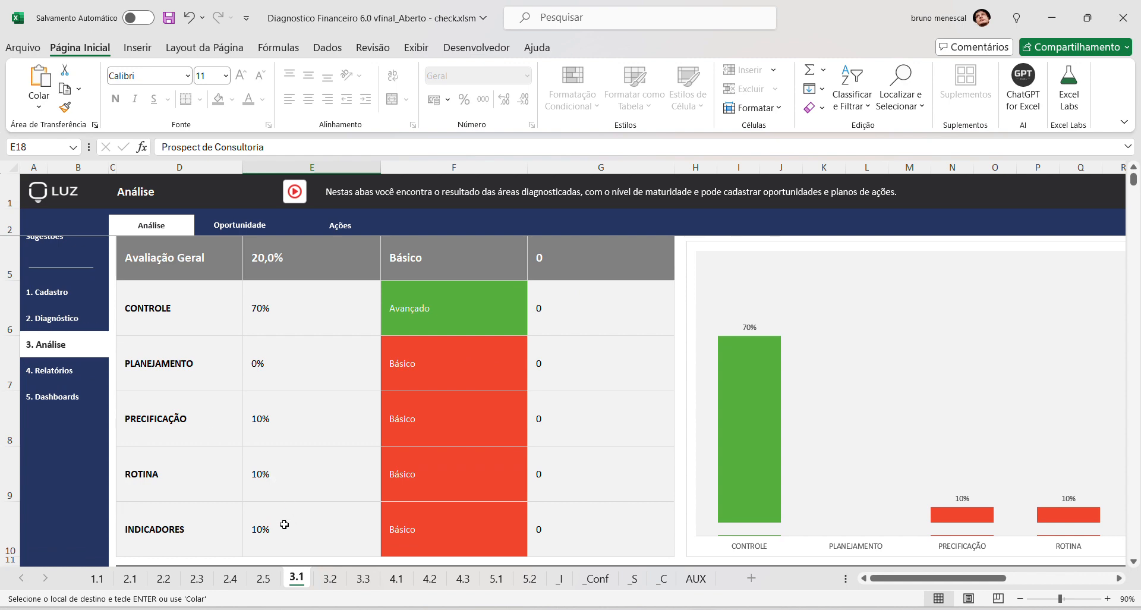
{"action": "scroll", "coordinate": [401, 459], "scroll_direction": "up", "scroll_amount": 1}
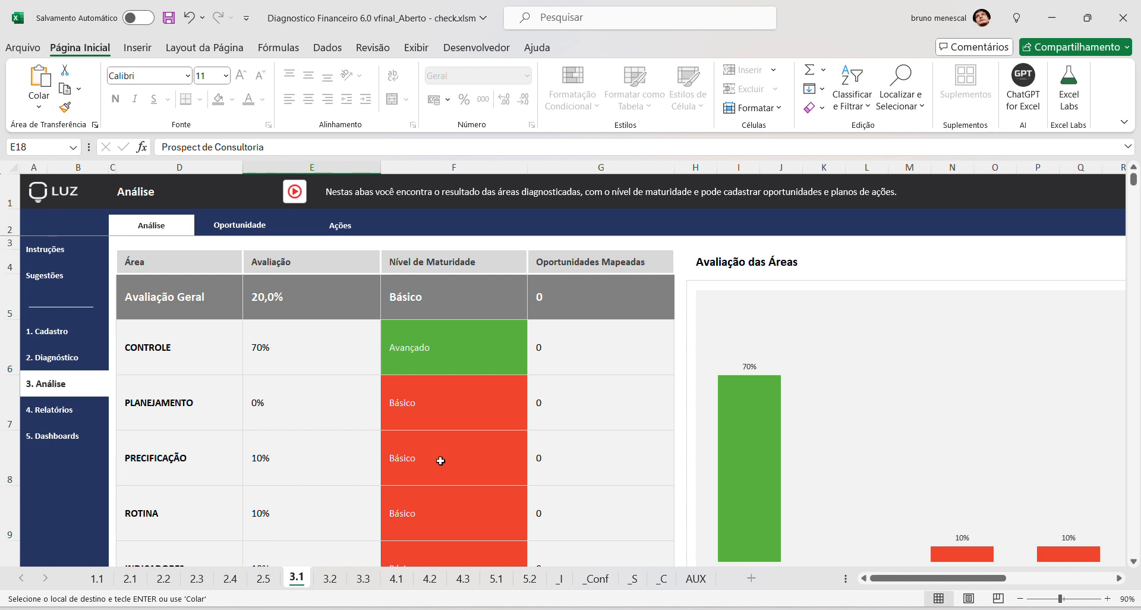
Step: In the AI report generator, set the tone of voice to Informativo e Claro and the length to 500 até 1000 caracteres
{"action": "scroll", "coordinate": [562, 415], "scroll_direction": "down", "scroll_amount": 4}
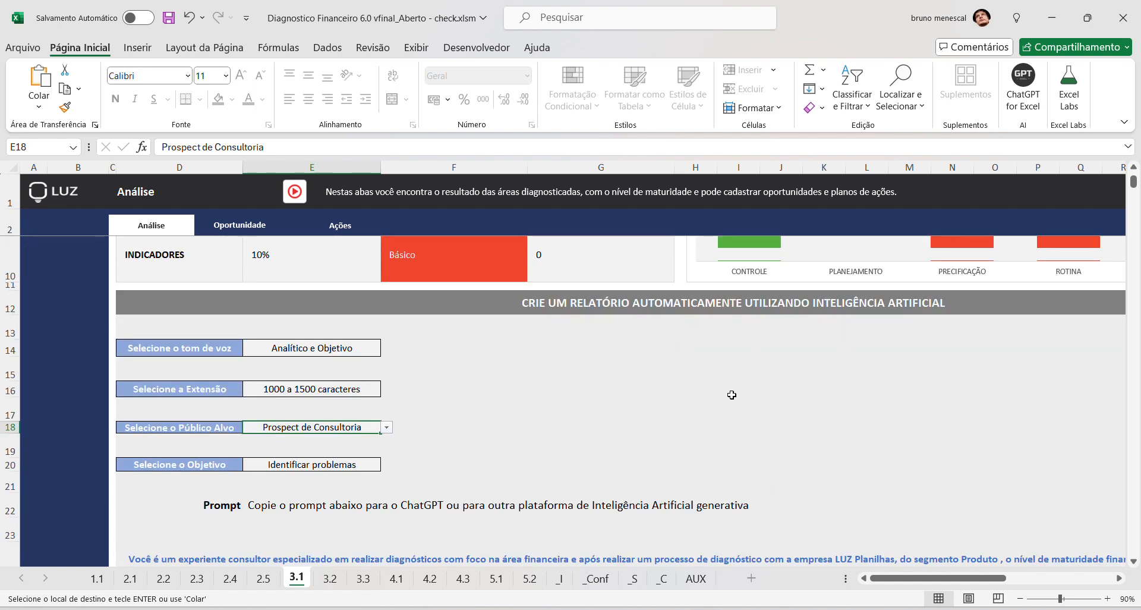
{"action": "scroll", "coordinate": [670, 389], "scroll_direction": "down", "scroll_amount": 2}
{"action": "scroll", "coordinate": [682, 378], "scroll_direction": "up", "scroll_amount": 1}
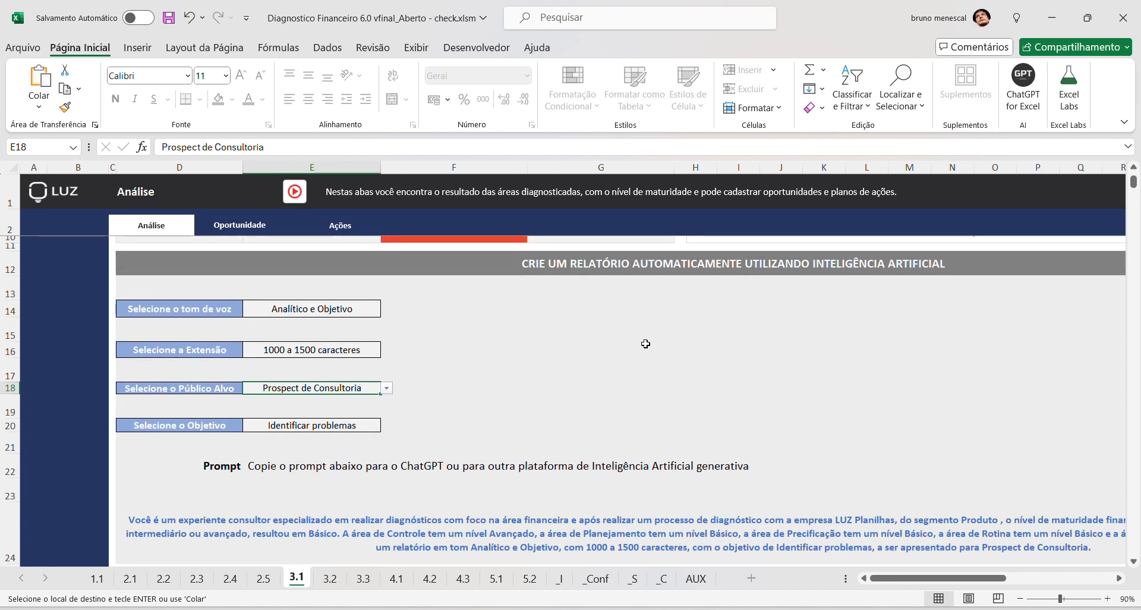
{"action": "left_click", "coordinate": [321, 310]}
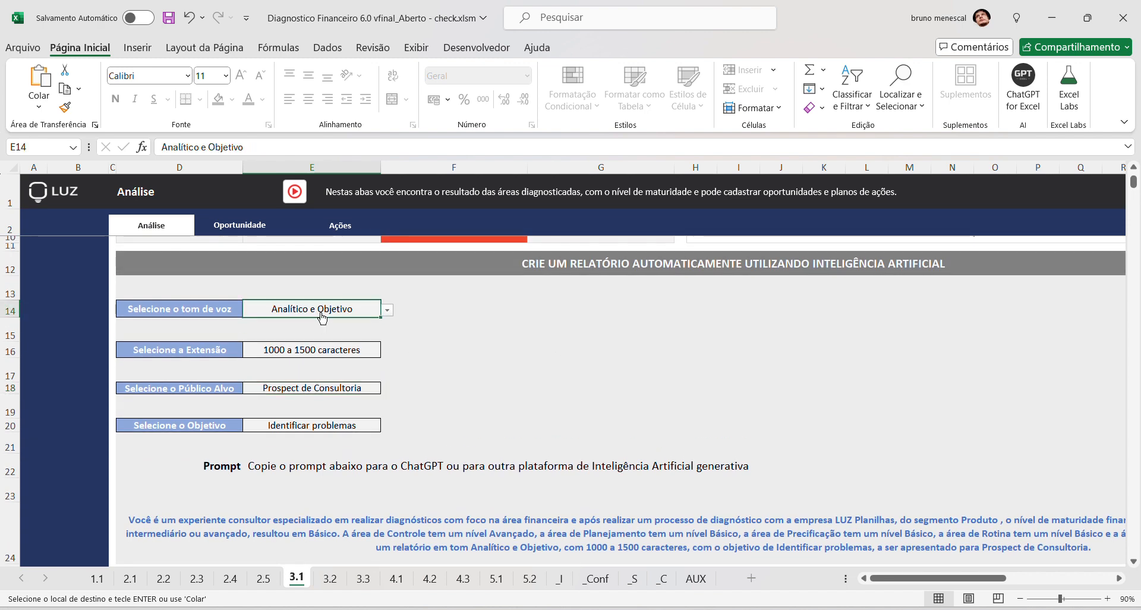
{"action": "left_click", "coordinate": [387, 309]}
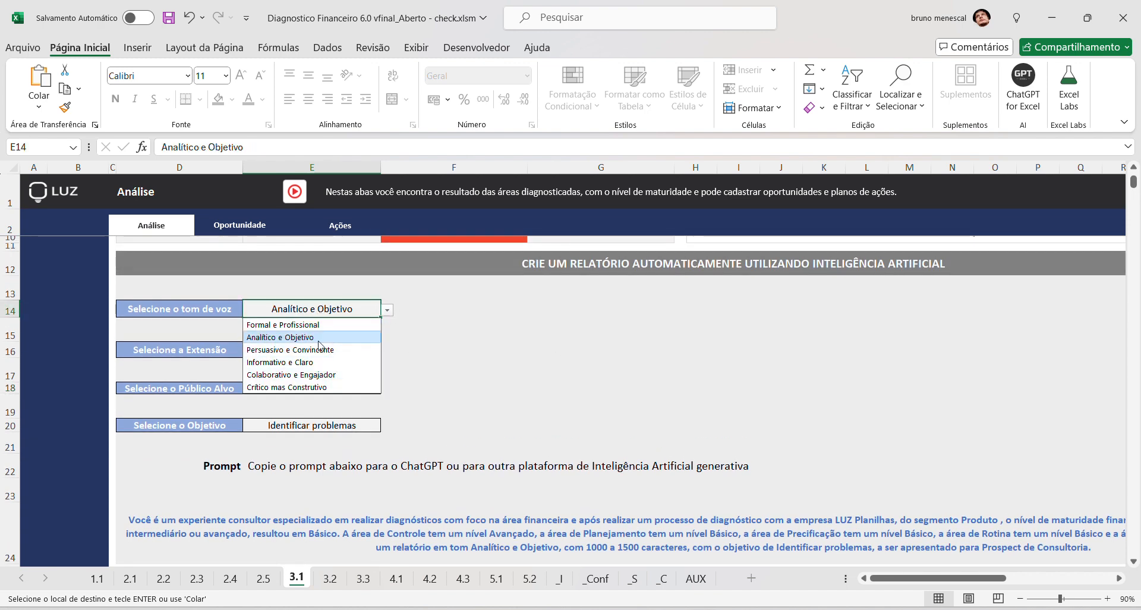
{"action": "left_click", "coordinate": [309, 361]}
{"action": "left_click", "coordinate": [348, 356]}
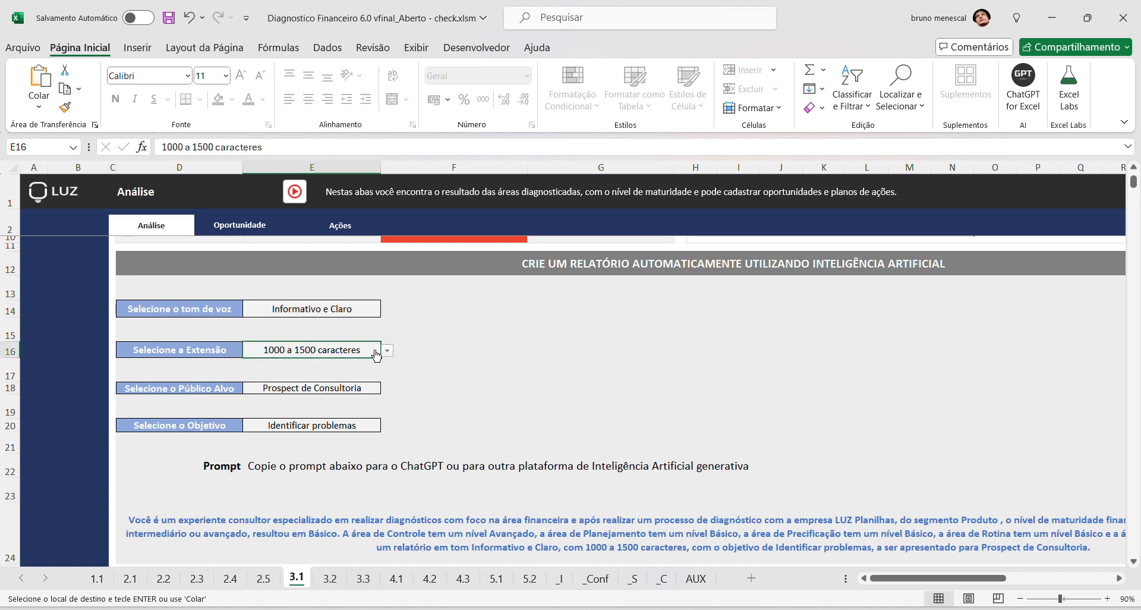
{"action": "left_click", "coordinate": [386, 350]}
{"action": "left_click", "coordinate": [327, 374]}
Step: Set the report's target audience to Investidores e Sócios and its objective to Engajar stakeholders
{"action": "left_click", "coordinate": [342, 389]}
{"action": "left_click", "coordinate": [387, 388]}
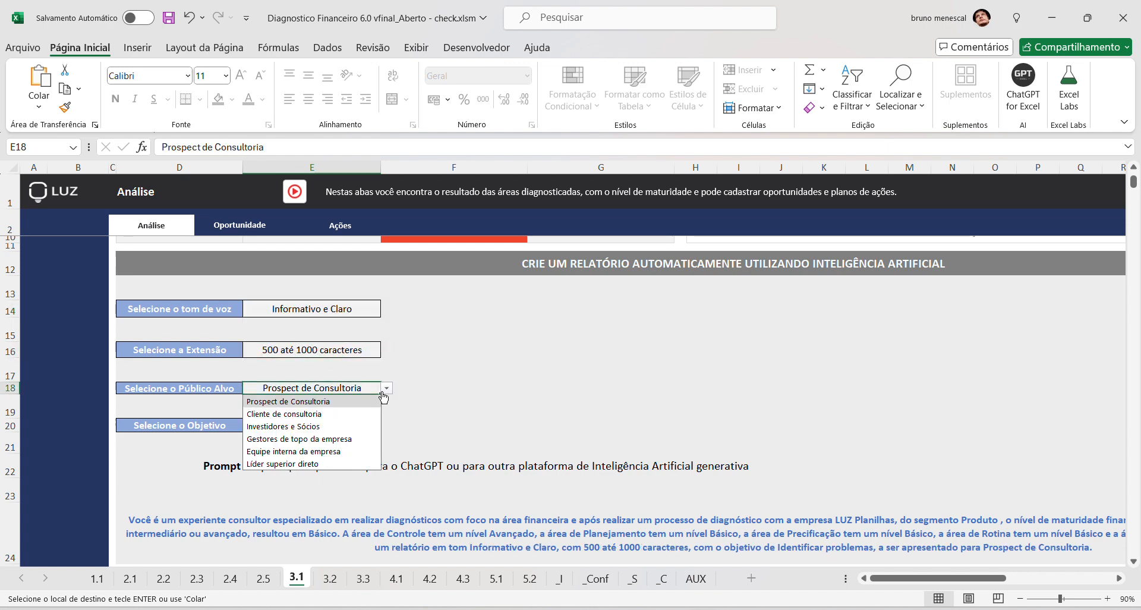
{"action": "left_click", "coordinate": [329, 427]}
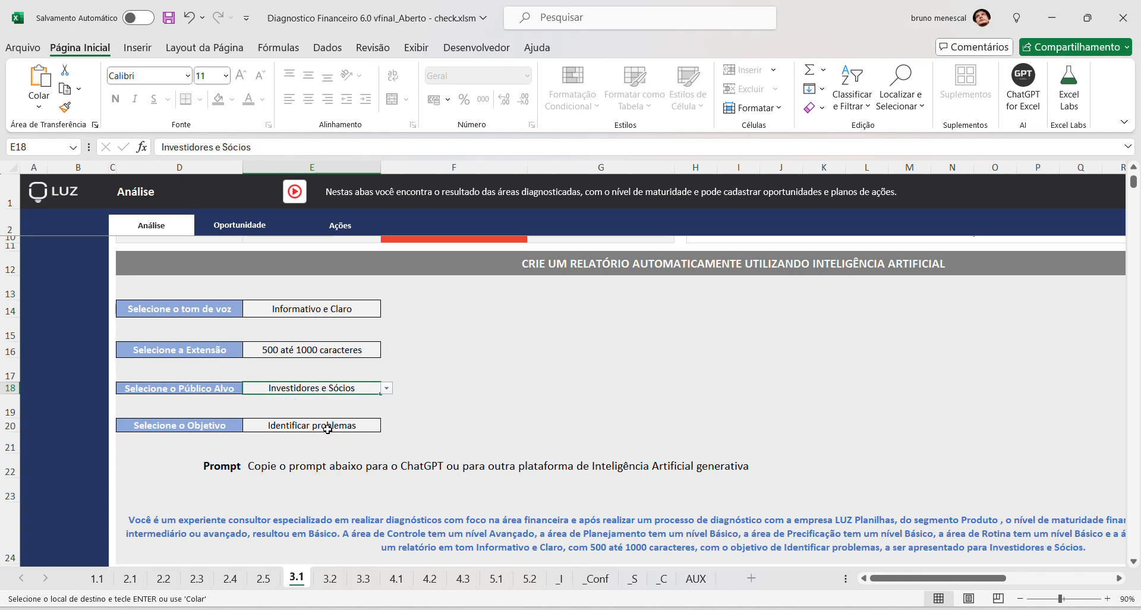
{"action": "scroll", "coordinate": [328, 430], "scroll_direction": "down", "scroll_amount": 1}
{"action": "left_click", "coordinate": [331, 386]}
{"action": "left_click", "coordinate": [387, 385]}
{"action": "left_click", "coordinate": [326, 450]}
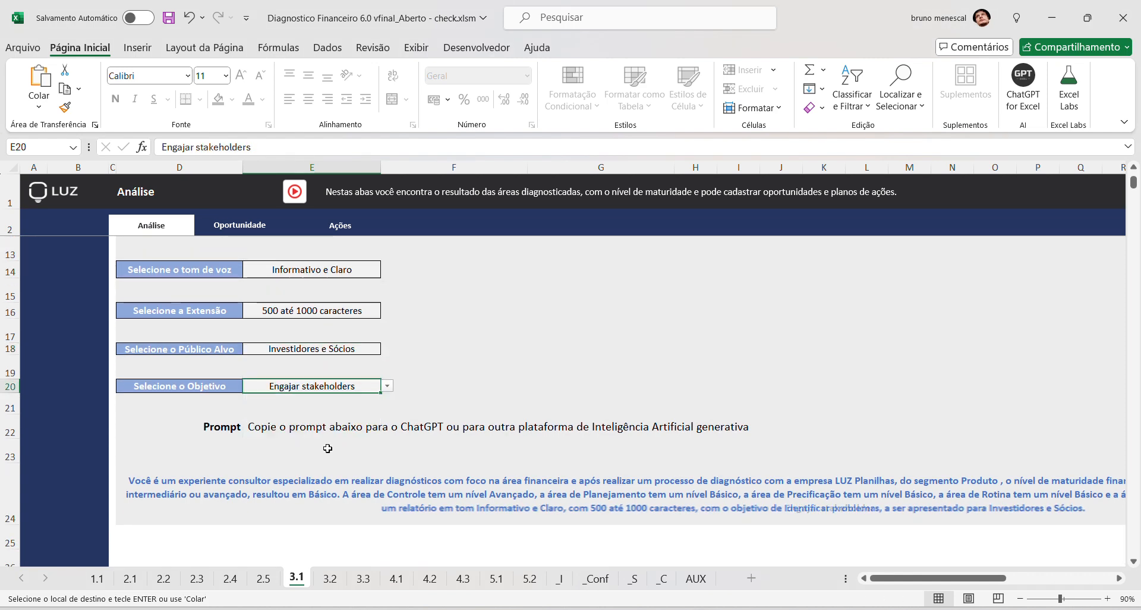
Step: Copy the generated report prompt, switch to ChatGPT in the browser, and submit it in the open conversation
{"action": "left_click", "coordinate": [420, 493]}
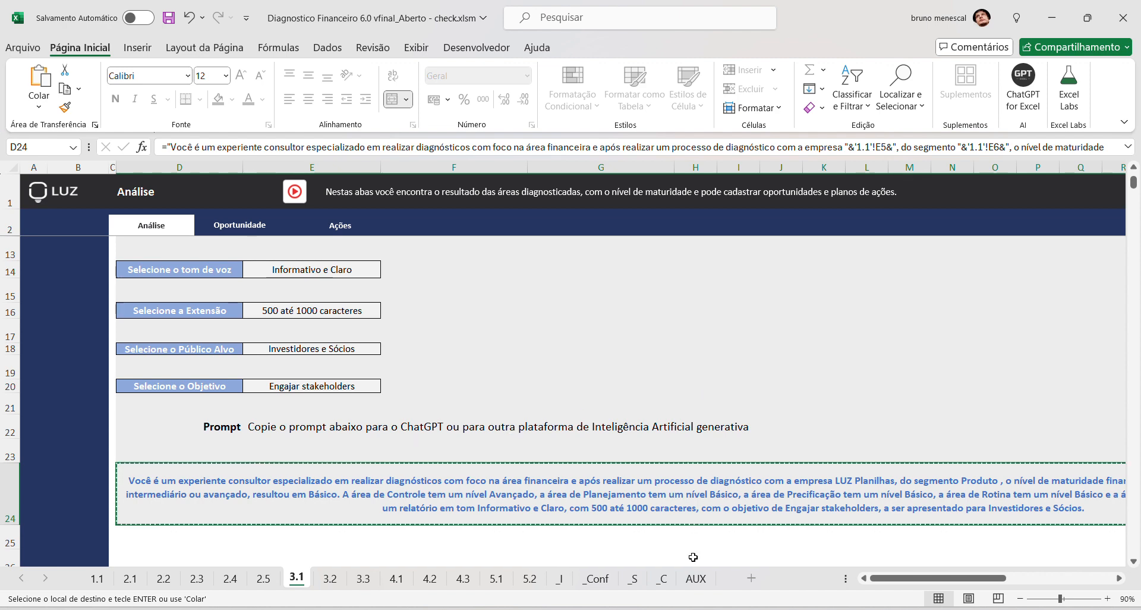
{"action": "scroll", "coordinate": [805, 471], "scroll_direction": "up", "scroll_amount": 2}
{"action": "scroll", "coordinate": [805, 471], "scroll_direction": "up", "scroll_amount": 2}
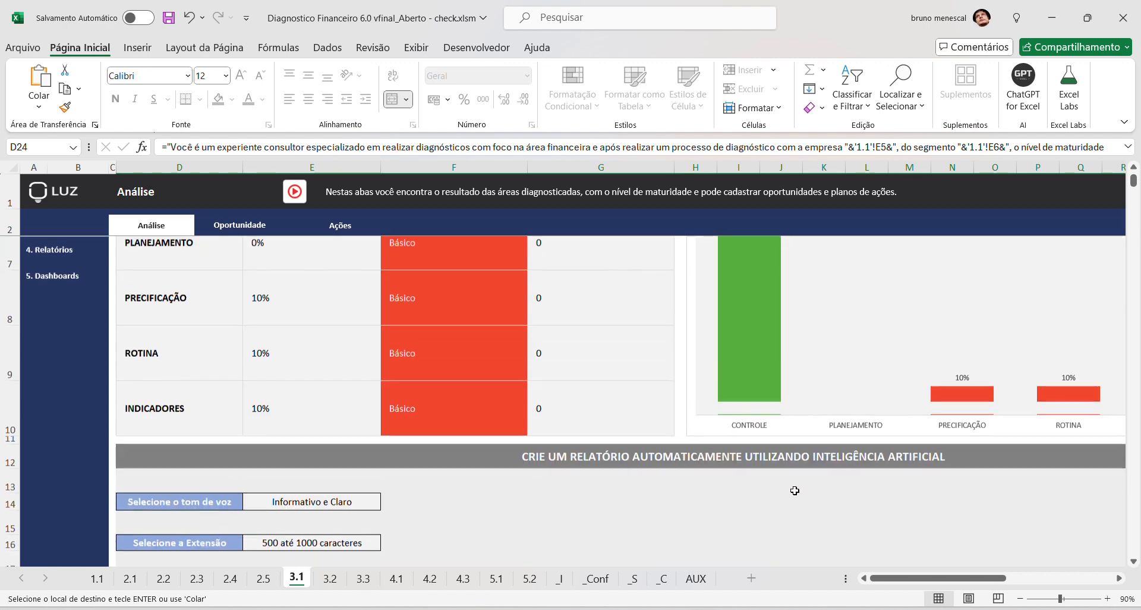
{"action": "key", "text": "alt+Tab"}
{"action": "left_click", "coordinate": [603, 569]}
{"action": "key", "text": "ctrl+v"}
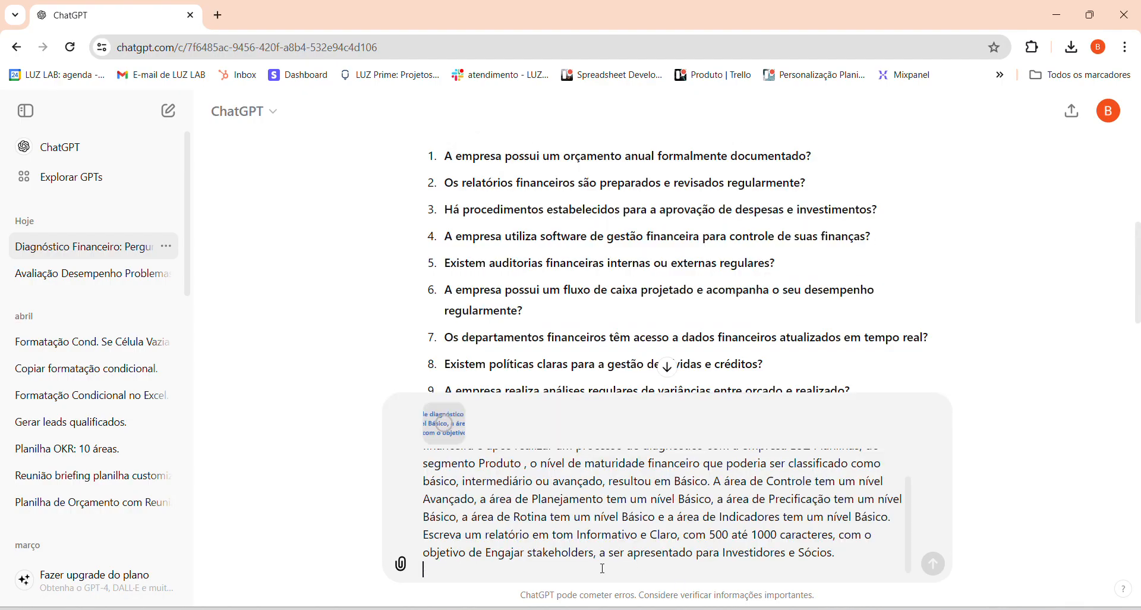
{"action": "left_click", "coordinate": [933, 564]}
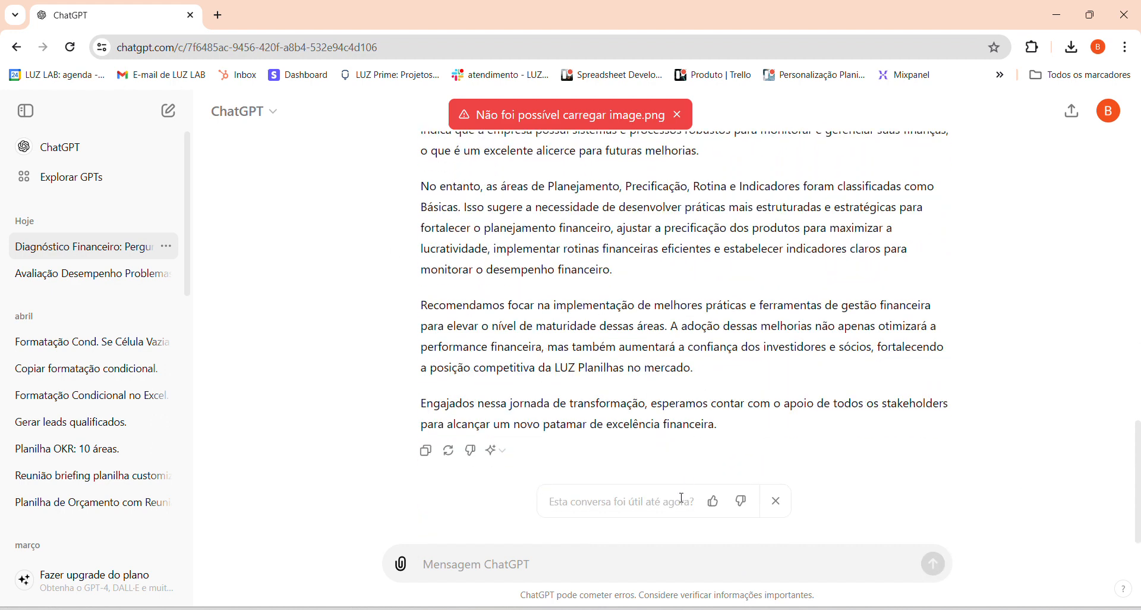
Step: Switch back to the Excel workbook and enter Oportunidades in the first row of the Oportunidade sheet
{"action": "key", "text": "alt+Tab"}
{"action": "scroll", "coordinate": [504, 400], "scroll_direction": "up", "scroll_amount": 3}
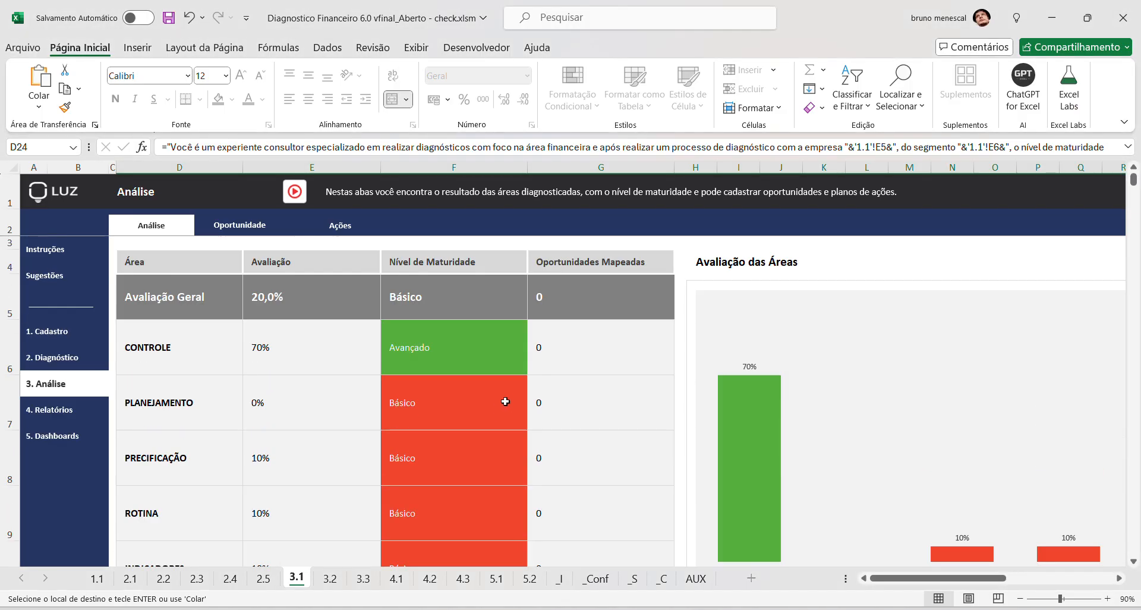
{"action": "left_click", "coordinate": [249, 235]}
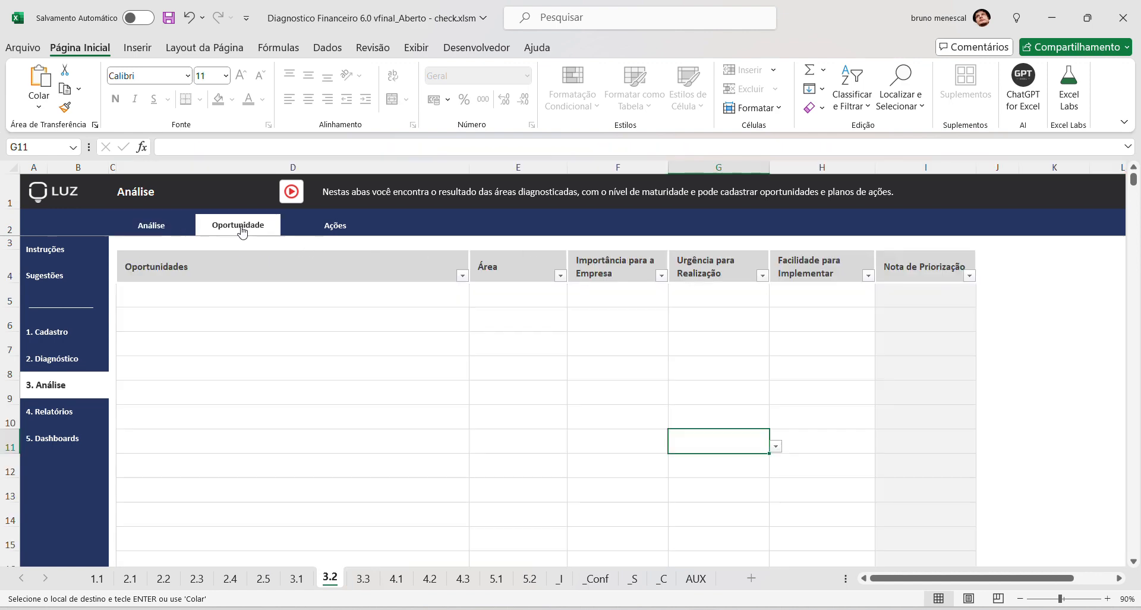
{"action": "left_click", "coordinate": [223, 290]}
{"action": "type", "text": "Oportunidades"}
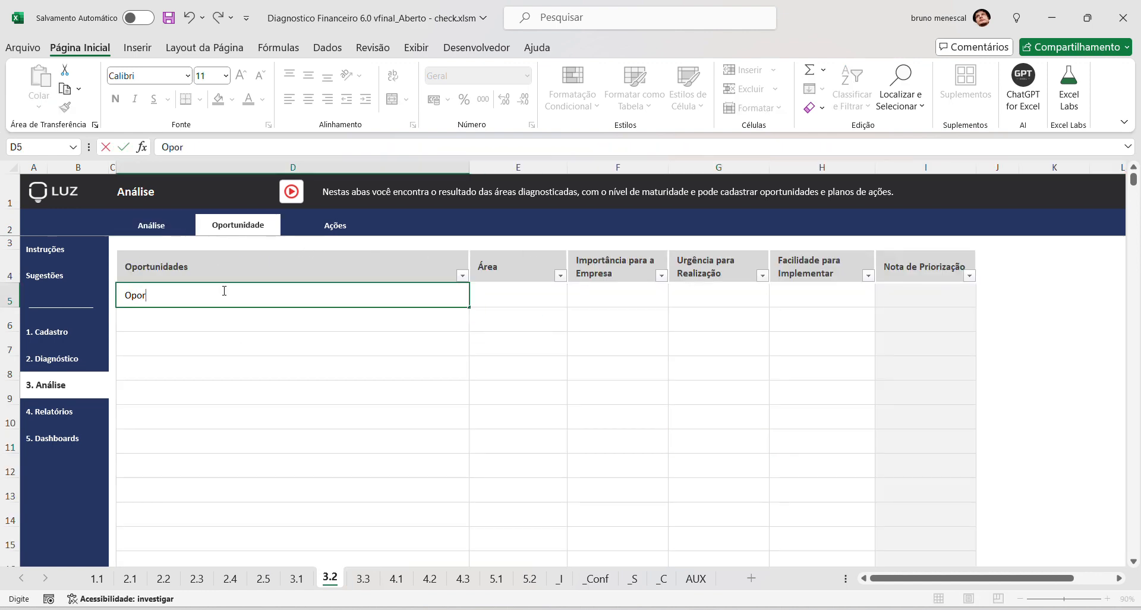
Step: Set the area of the first opportunity to INDICADORES
{"action": "left_click", "coordinate": [528, 294]}
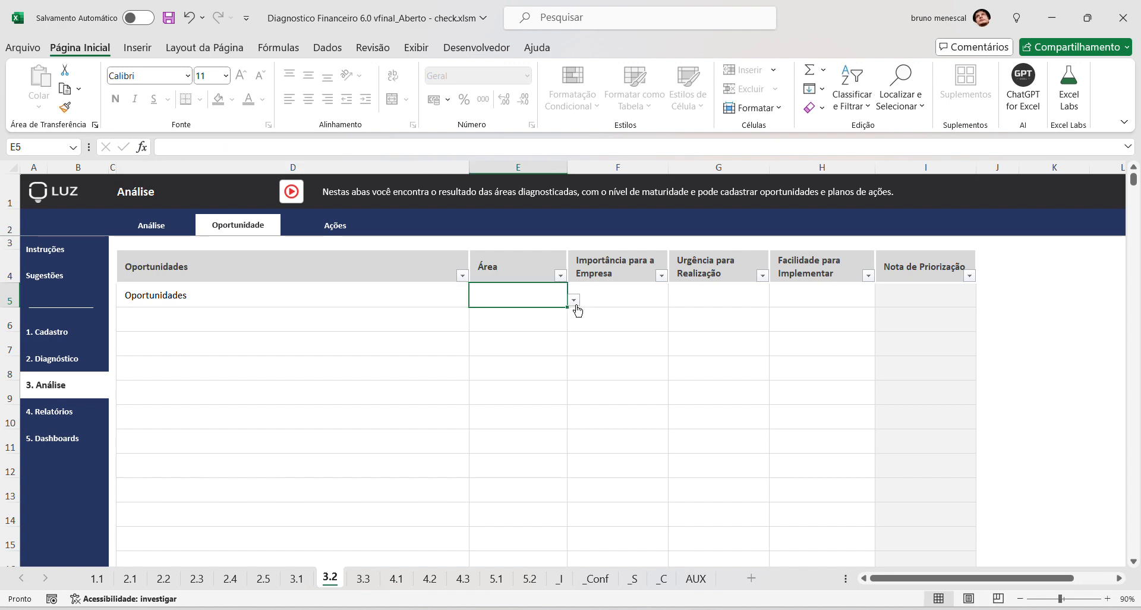
{"action": "left_click", "coordinate": [575, 309]}
{"action": "left_click", "coordinate": [473, 323]}
{"action": "left_click", "coordinate": [557, 320]}
{"action": "left_click", "coordinate": [550, 299]}
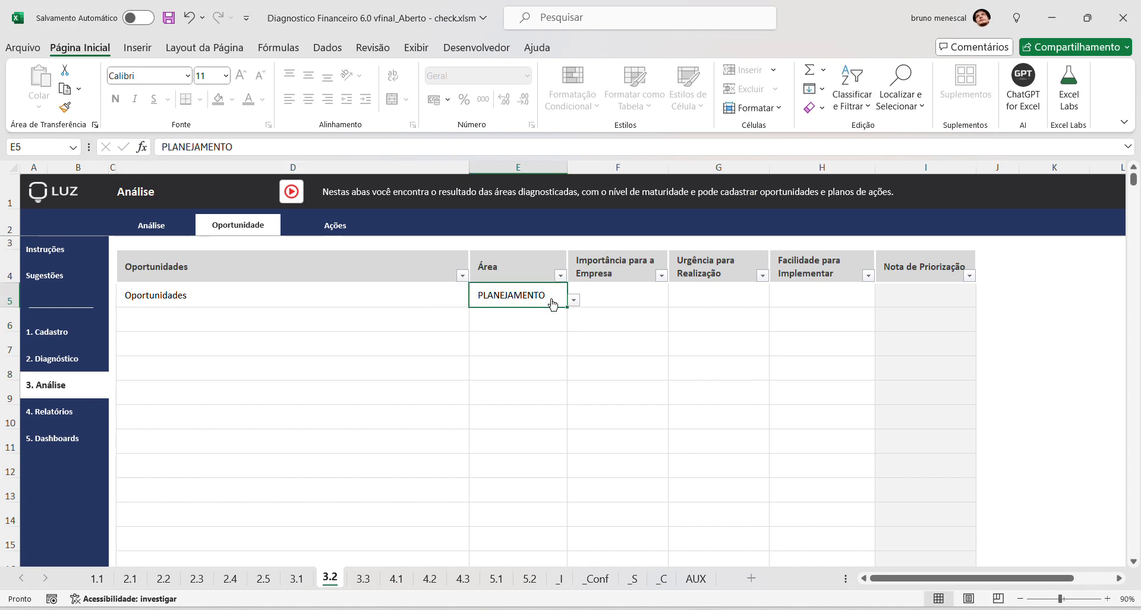
{"action": "left_click", "coordinate": [574, 300]}
{"action": "left_click", "coordinate": [531, 366]}
{"action": "left_click", "coordinate": [574, 300]}
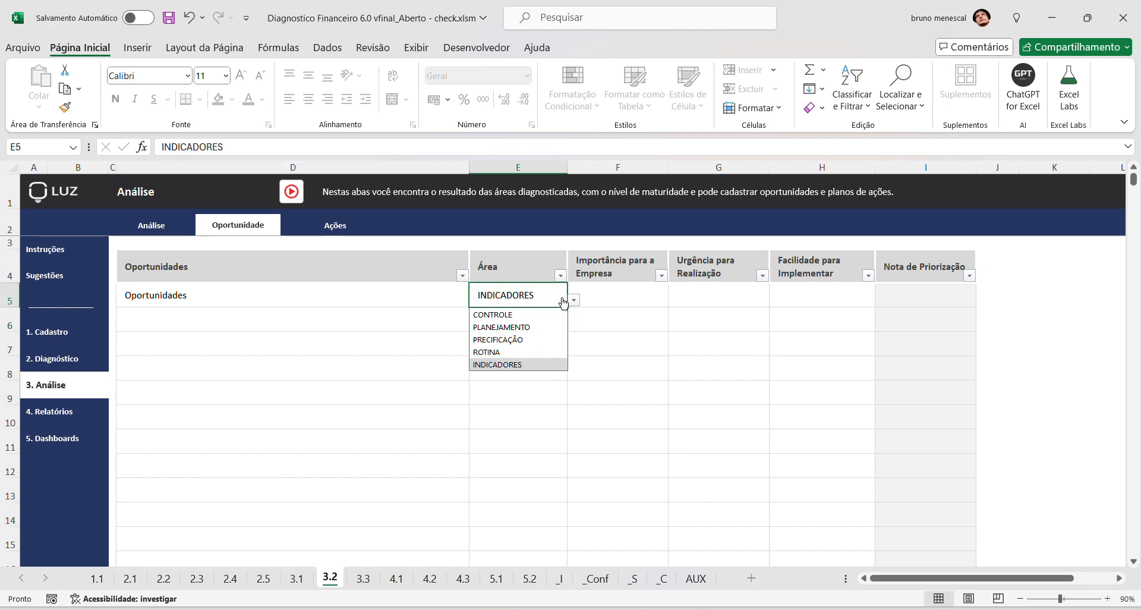
{"action": "left_click", "coordinate": [574, 300]}
Step: Rename the first opportunity to Oportunidade1 and fill the series down through Oportunidade5
{"action": "left_click", "coordinate": [346, 294]}
{"action": "double_click", "coordinate": [355, 300]}
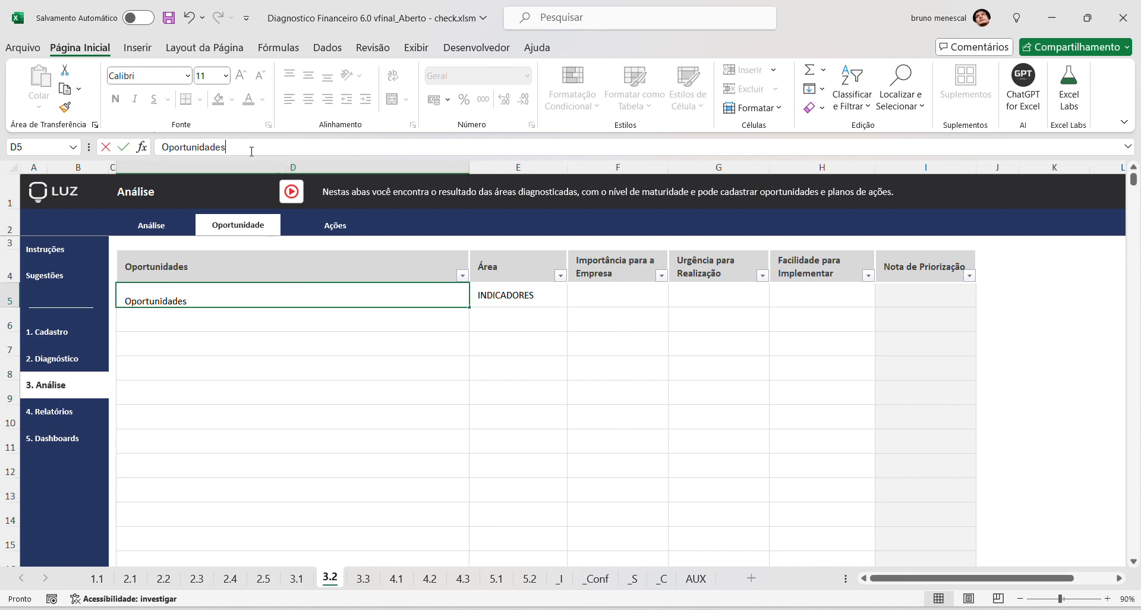
{"action": "key", "text": "BackSpace"}
{"action": "type", "text": "1"}
{"action": "key", "text": "Return"}
{"action": "left_click", "coordinate": [356, 303]}
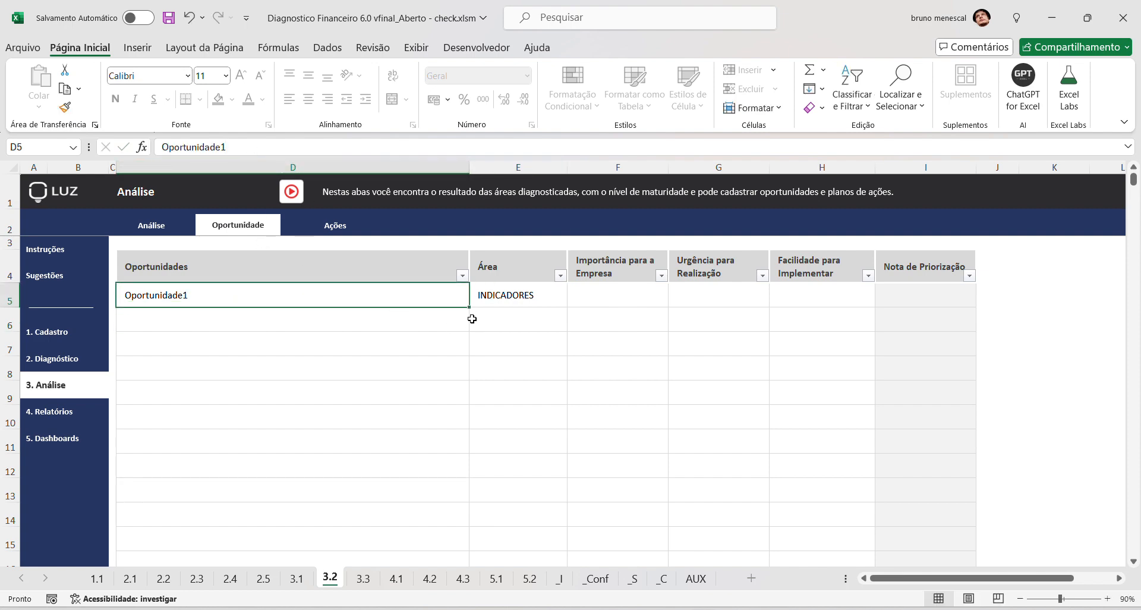
{"action": "left_click_drag", "start_coordinate": [463, 304], "coordinate": [467, 401]}
Step: Assign the area PLANEJAMENTO to Oportunidade2 and CONTROLE to Oportunidade3 and Oportunidade4
{"action": "left_click", "coordinate": [517, 321]}
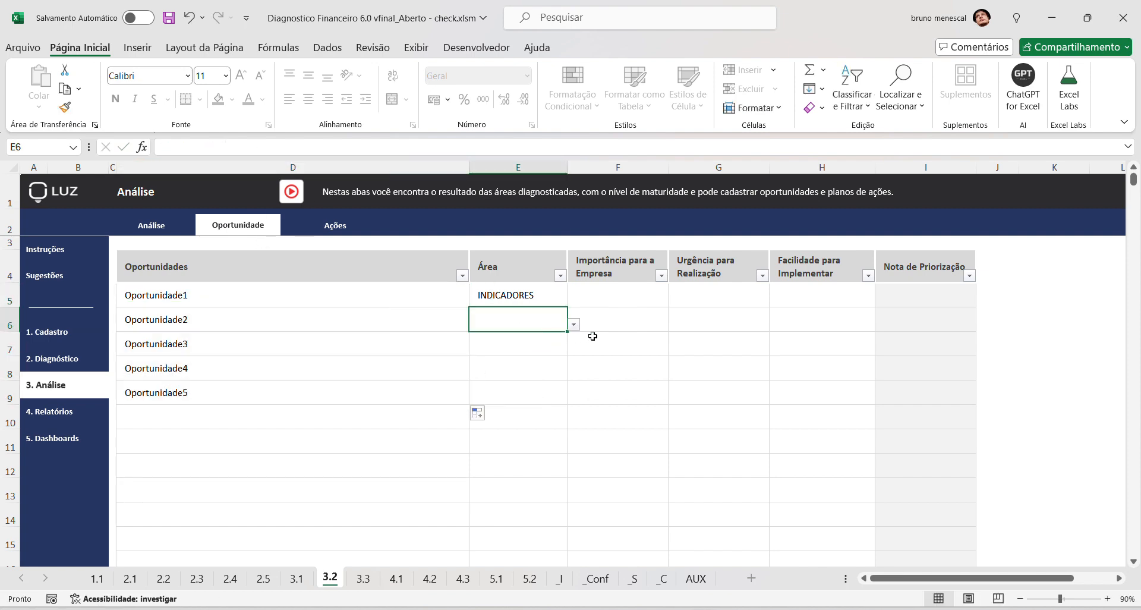
{"action": "left_click", "coordinate": [574, 324]}
{"action": "left_click", "coordinate": [535, 351]}
{"action": "left_click", "coordinate": [514, 336]}
{"action": "left_click", "coordinate": [574, 348]}
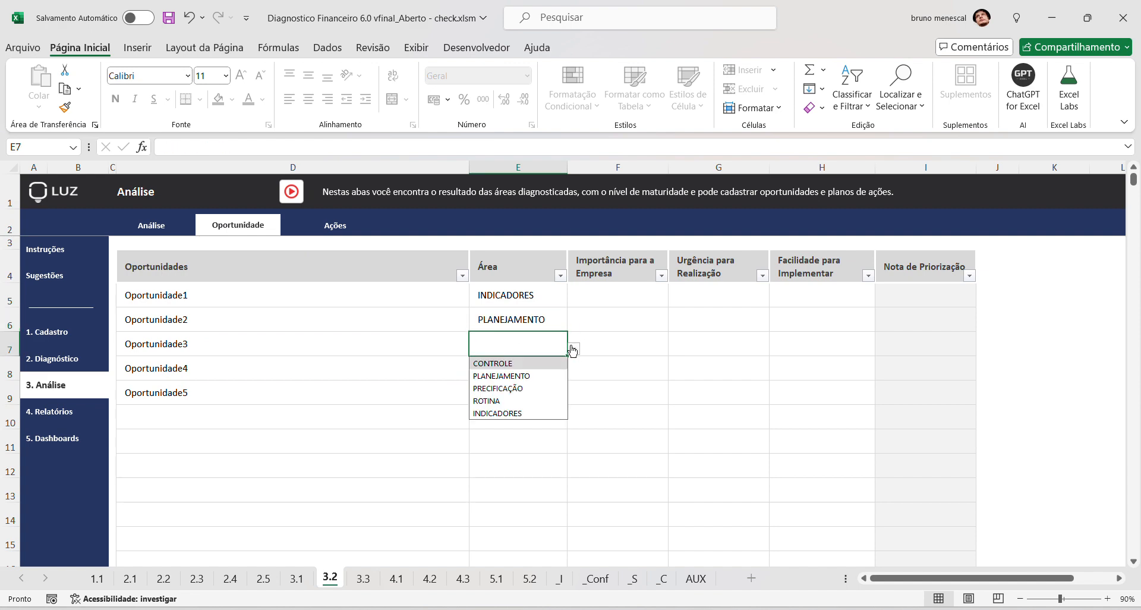
{"action": "left_click", "coordinate": [539, 364]}
{"action": "left_click", "coordinate": [534, 371]}
{"action": "left_click", "coordinate": [574, 373]}
{"action": "left_click", "coordinate": [511, 387]}
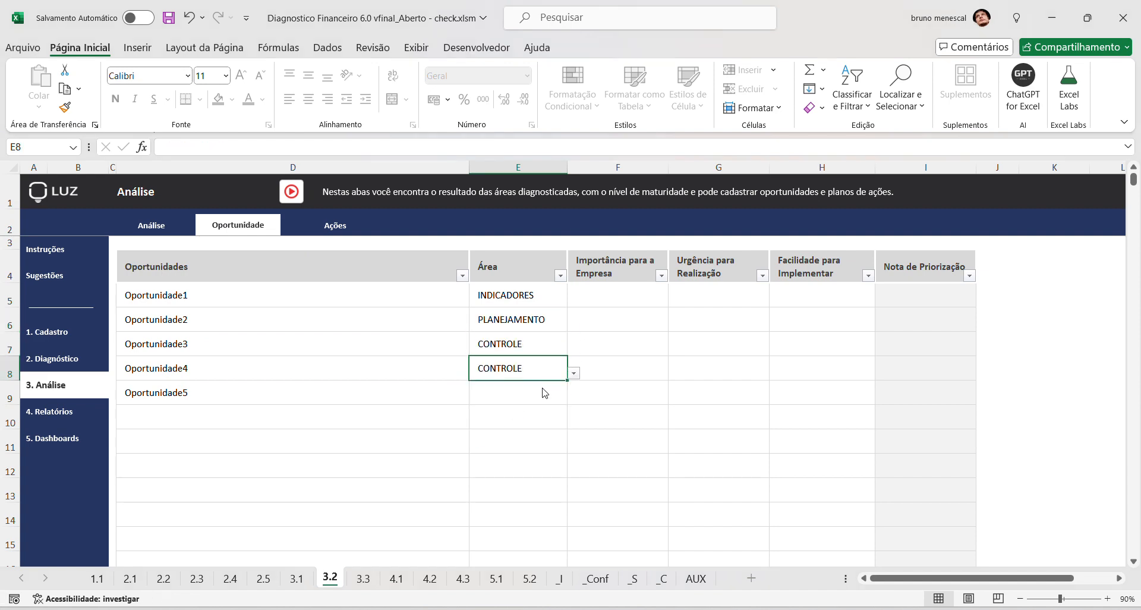
Step: Rate Oportunidade1 as Muito Importante for importance, Muito Urgente for urgency and Difícil Implementação for ease of implementation
{"action": "left_click", "coordinate": [621, 302]}
{"action": "left_click", "coordinate": [675, 300]}
{"action": "left_click", "coordinate": [612, 326]}
{"action": "left_click", "coordinate": [722, 310]}
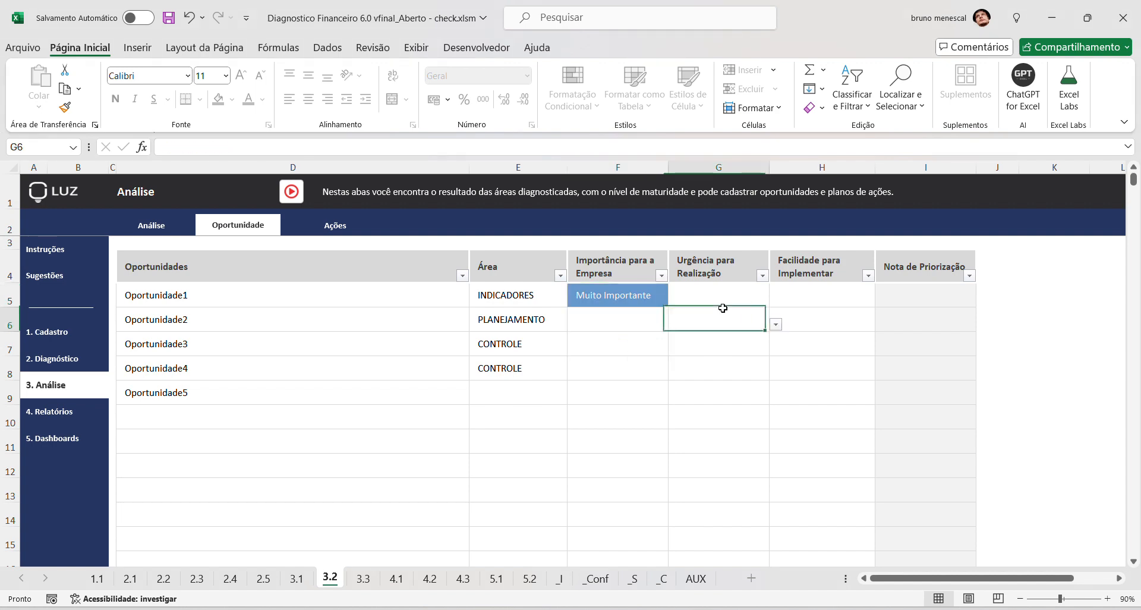
{"action": "left_click", "coordinate": [761, 300]}
{"action": "left_click", "coordinate": [775, 300]}
{"action": "left_click", "coordinate": [731, 326]}
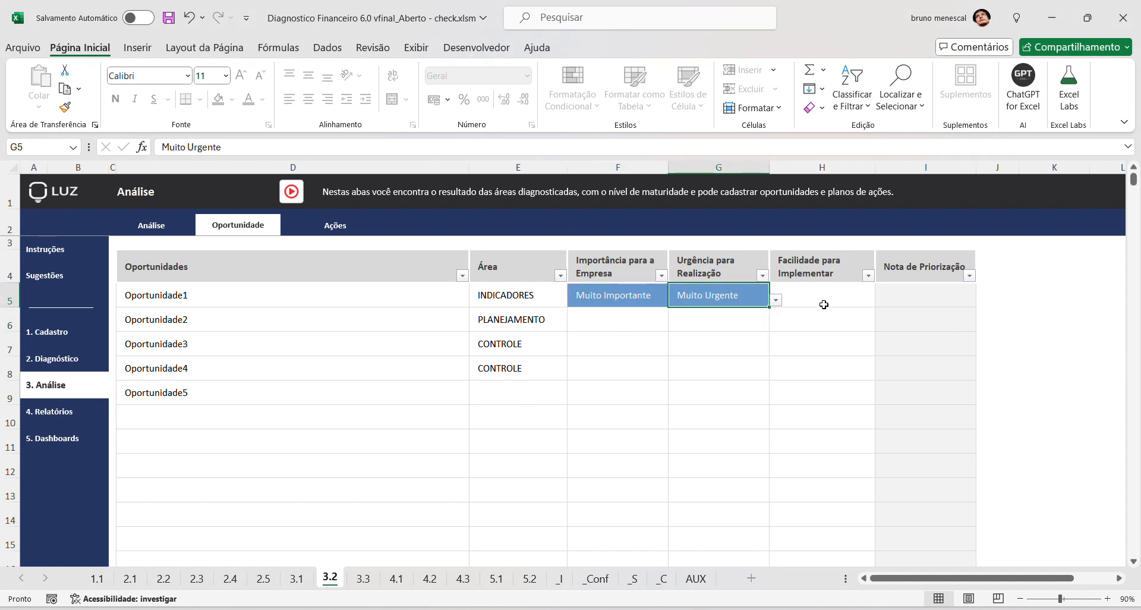
{"action": "left_click", "coordinate": [829, 303]}
{"action": "left_click", "coordinate": [881, 300]}
{"action": "left_click", "coordinate": [820, 361]}
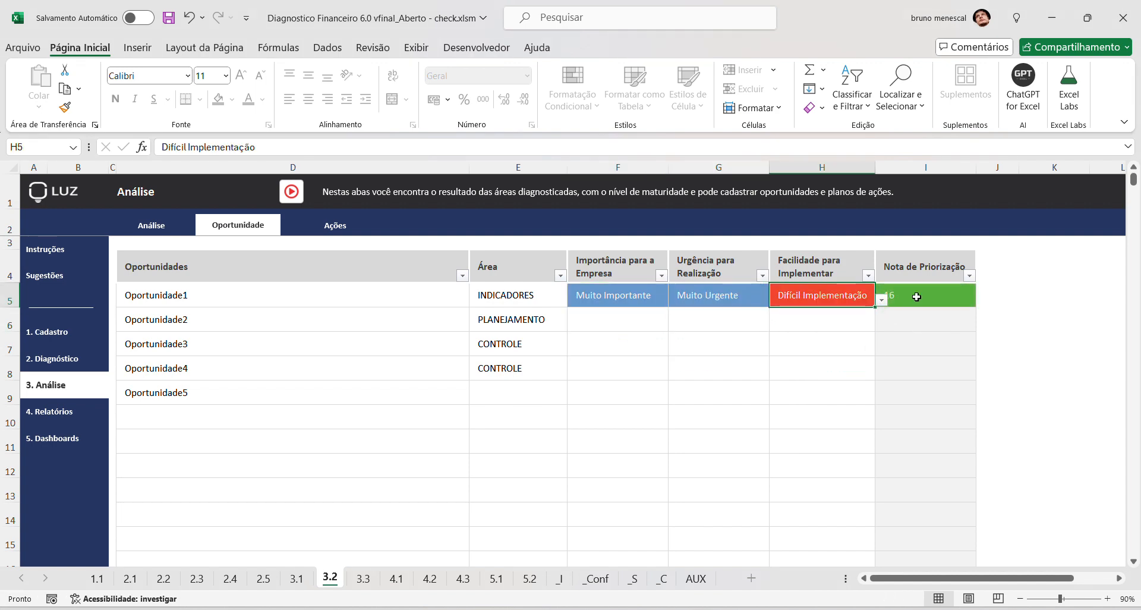
Step: Rate Oportunidade2 as Importantíssimo for importance, Urgentíssimo for urgency and Sem esforço for ease of implementation
{"action": "key", "text": "Down"}
{"action": "key", "text": "Down"}
{"action": "left_click", "coordinate": [656, 316]}
{"action": "left_click", "coordinate": [674, 324]}
{"action": "left_click", "coordinate": [598, 337]}
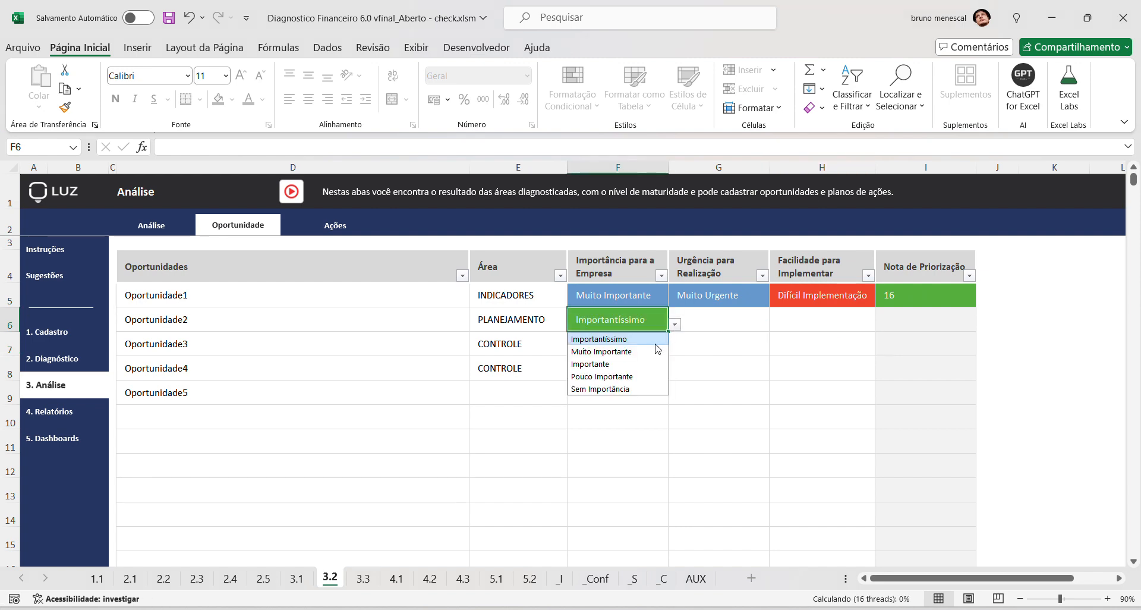
{"action": "left_click", "coordinate": [756, 328]}
{"action": "left_click", "coordinate": [775, 324]}
{"action": "left_click", "coordinate": [752, 339]}
{"action": "left_click", "coordinate": [832, 325]}
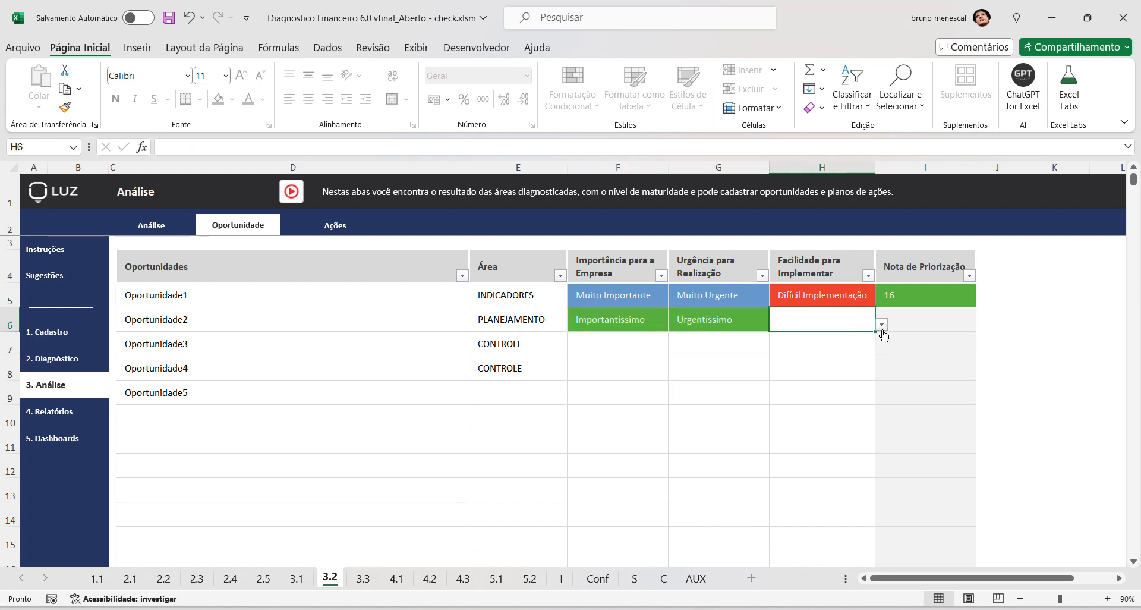
{"action": "left_click", "coordinate": [882, 324]}
{"action": "left_click", "coordinate": [861, 345]}
Step: Rate Oportunidade3 as Sem Importância for importance, Sem Urgência for urgency and Difícil Implementação for ease of implementation
{"action": "left_click", "coordinate": [616, 351]}
{"action": "left_click", "coordinate": [675, 348]}
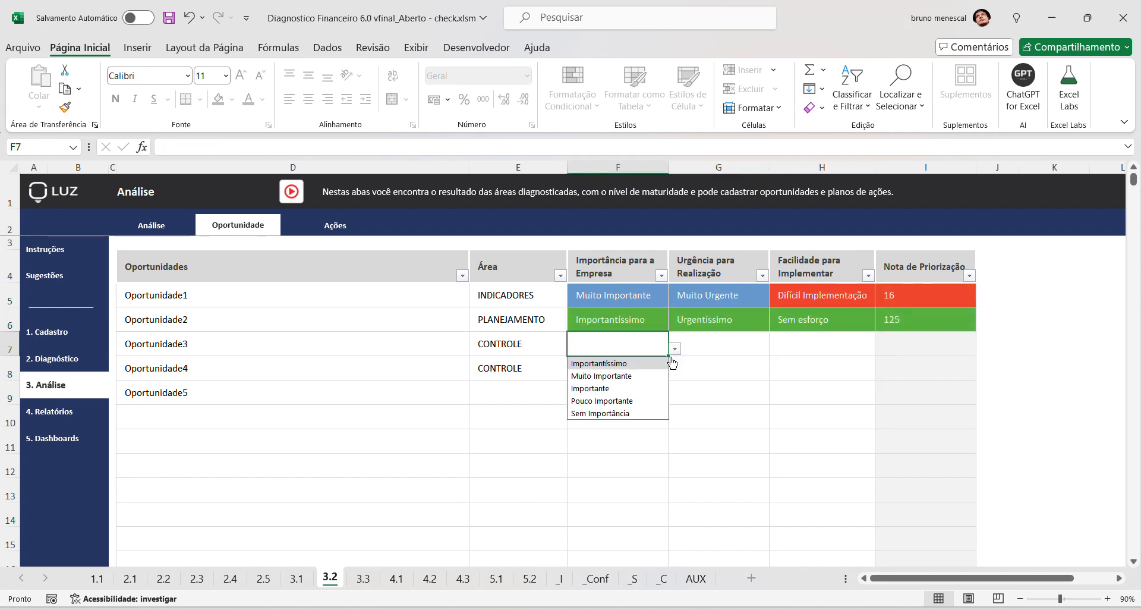
{"action": "left_click", "coordinate": [645, 413]}
{"action": "left_click", "coordinate": [689, 344]}
{"action": "left_click", "coordinate": [776, 348]}
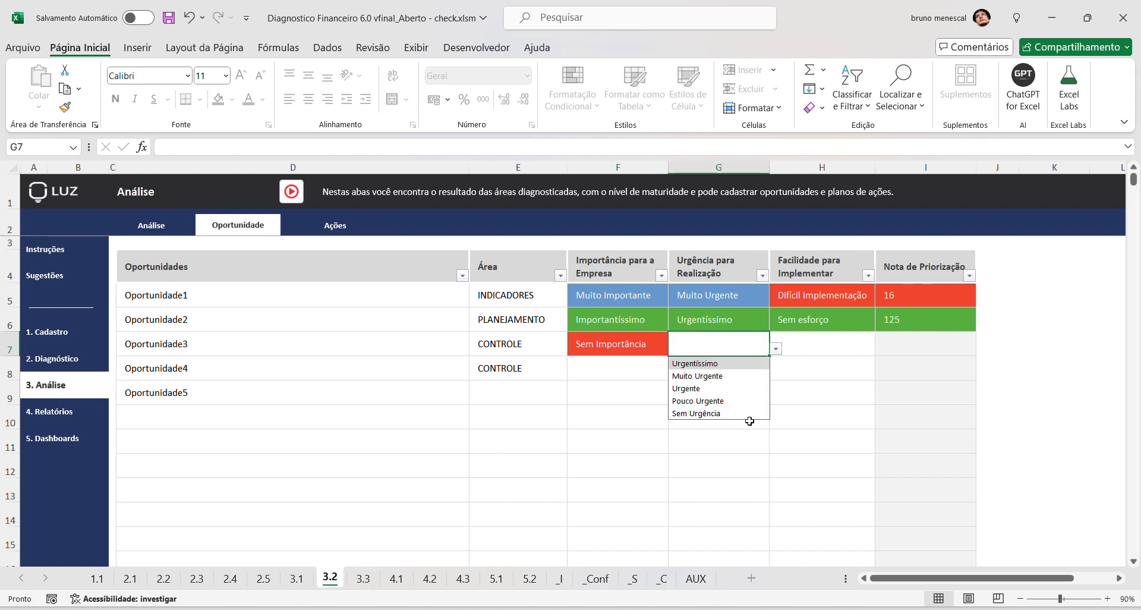
{"action": "left_click", "coordinate": [743, 413]}
{"action": "left_click", "coordinate": [820, 344]}
{"action": "left_click", "coordinate": [881, 349]}
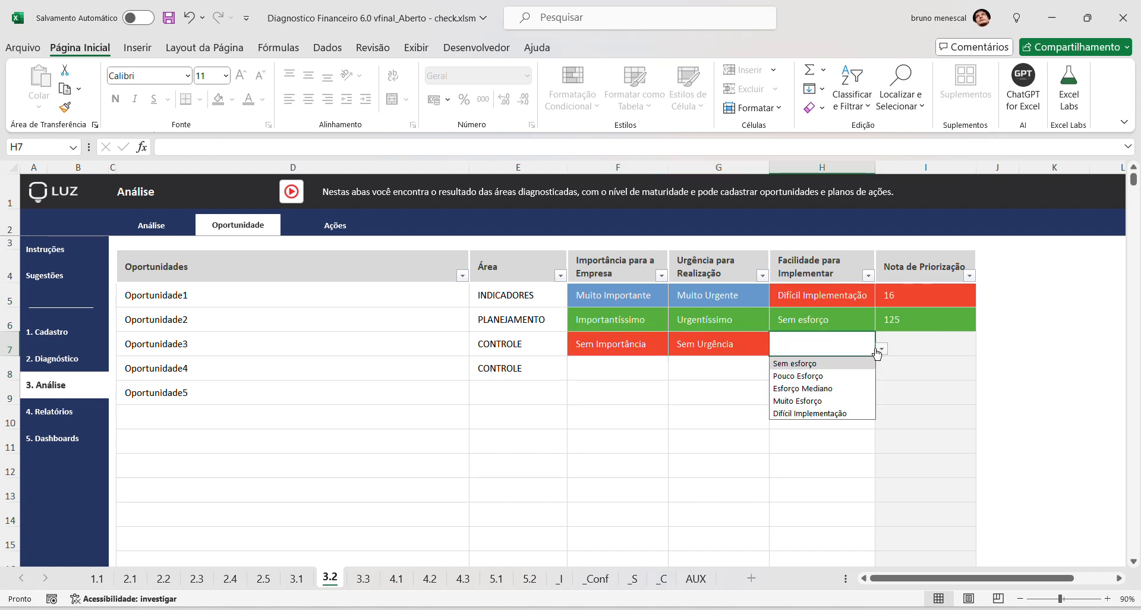
{"action": "left_click", "coordinate": [813, 414]}
{"action": "left_click", "coordinate": [826, 424]}
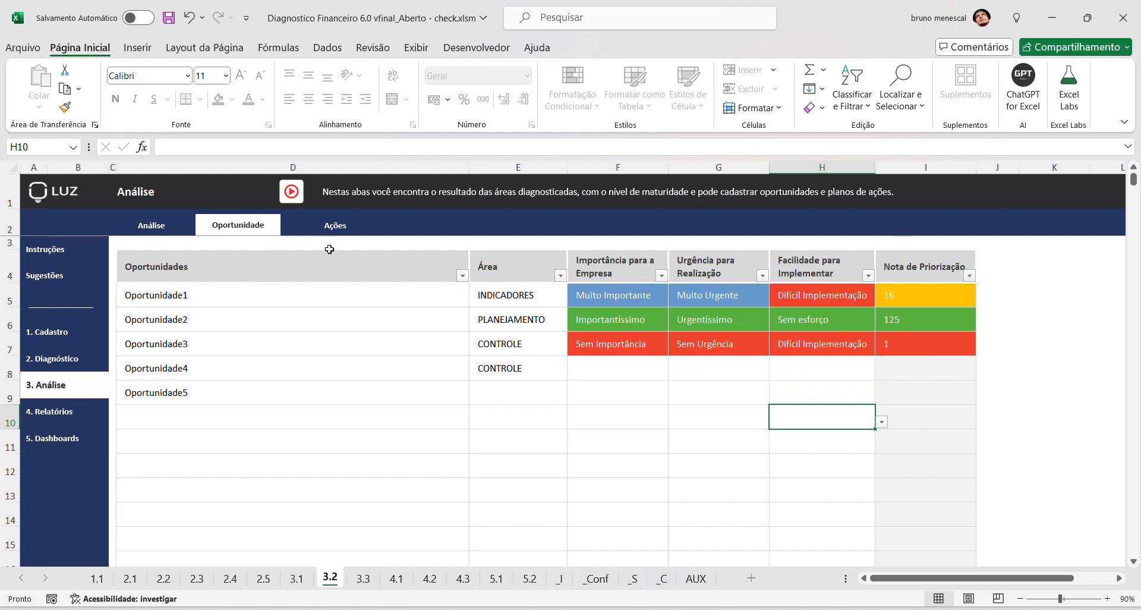
Step: On the Ações sheet, enter PA 1 as the first action plan and fill the series down through PA 6
{"action": "left_click", "coordinate": [326, 226]}
{"action": "left_click", "coordinate": [242, 310]}
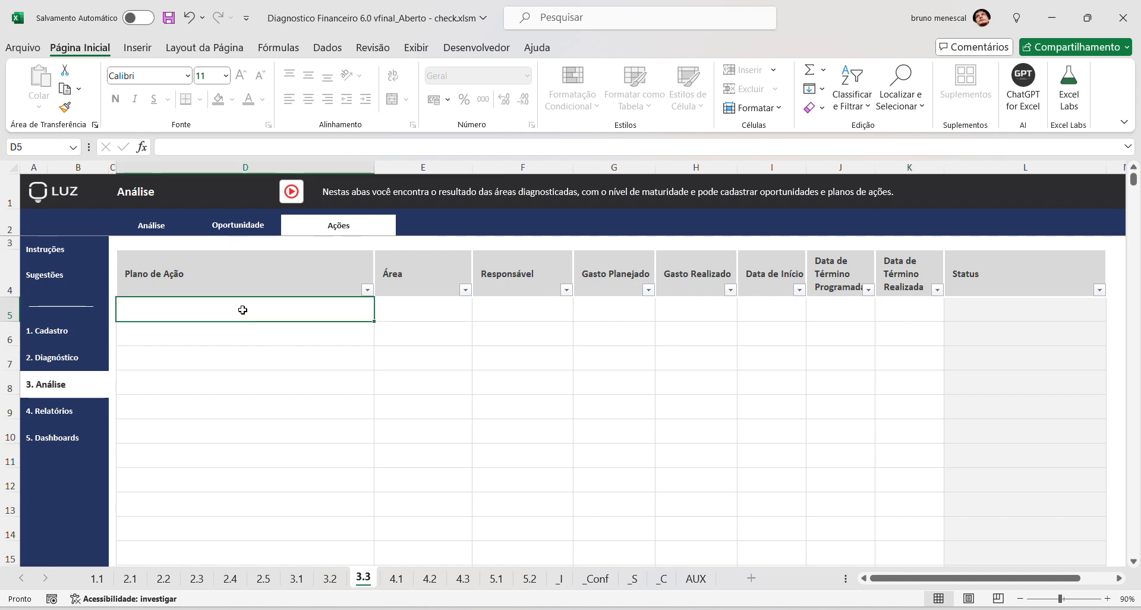
{"action": "type", "text": "PA 1"}
{"action": "key", "text": "Return"}
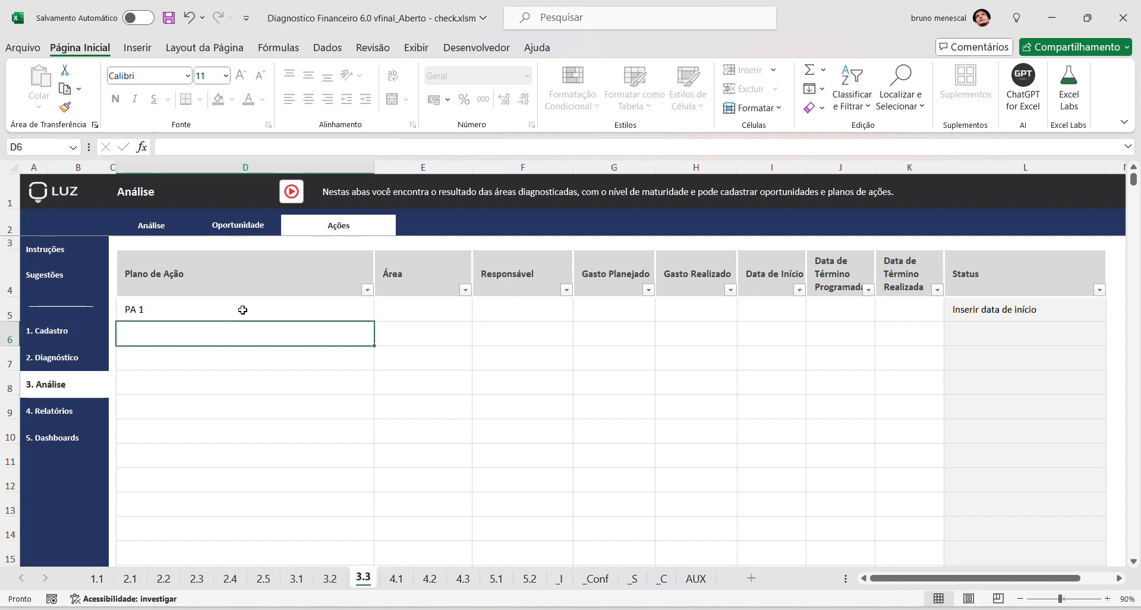
{"action": "left_click", "coordinate": [243, 309]}
{"action": "left_click_drag", "start_coordinate": [373, 320], "coordinate": [371, 437]}
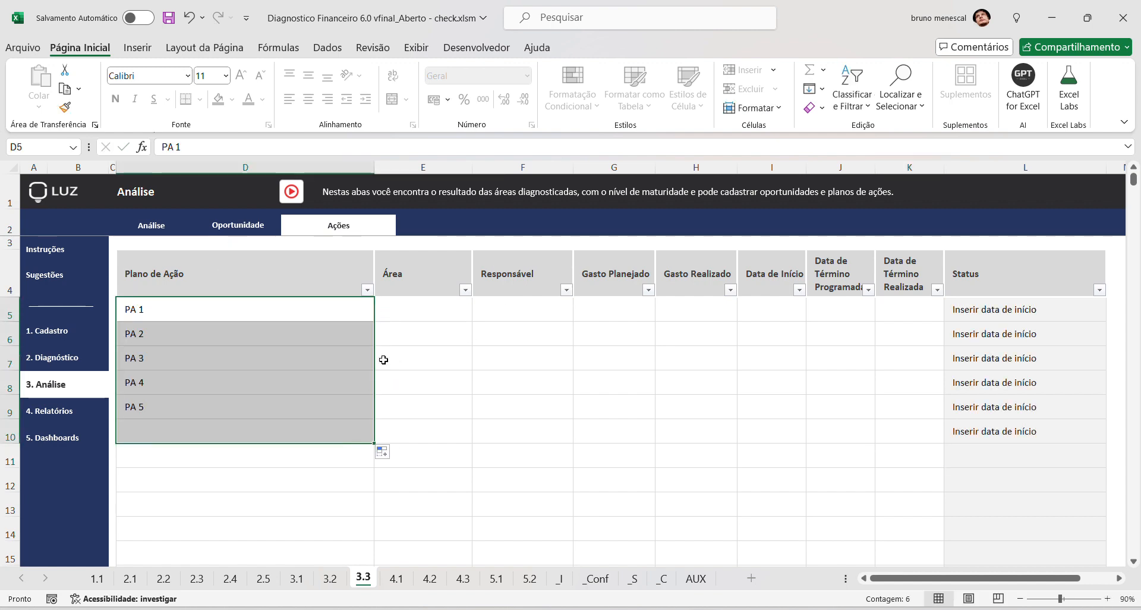
Step: Assign the area PLANEJAMENTO to PA 1 and PRECIFICAÇÃO to PA 2
{"action": "left_click", "coordinate": [433, 318]}
{"action": "left_click", "coordinate": [478, 315]}
{"action": "left_click", "coordinate": [410, 339]}
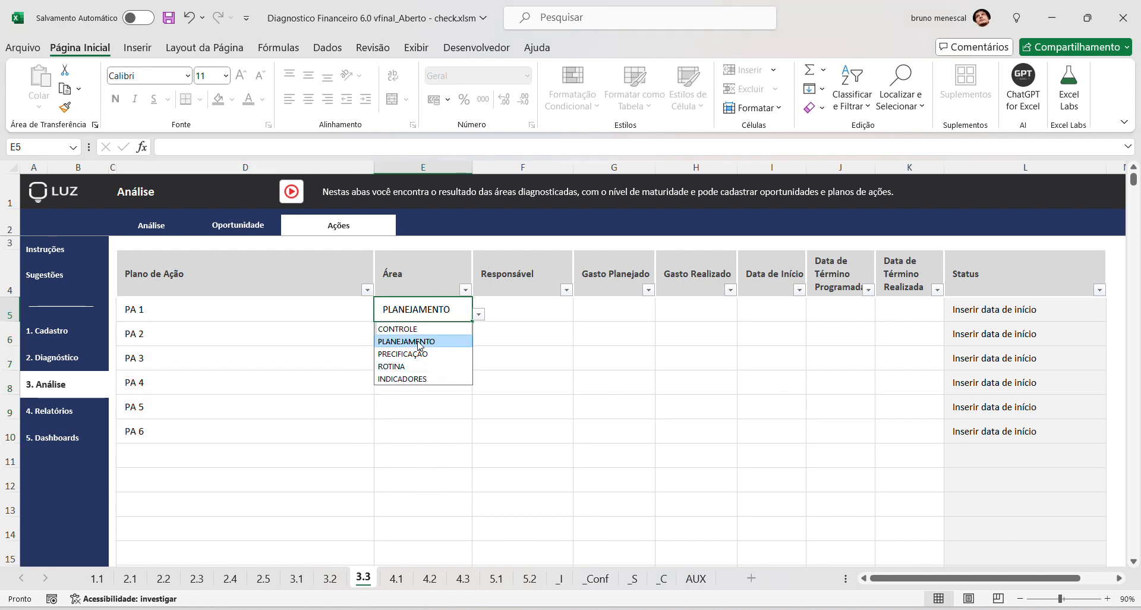
{"action": "left_click", "coordinate": [440, 339]}
{"action": "left_click", "coordinate": [478, 338]}
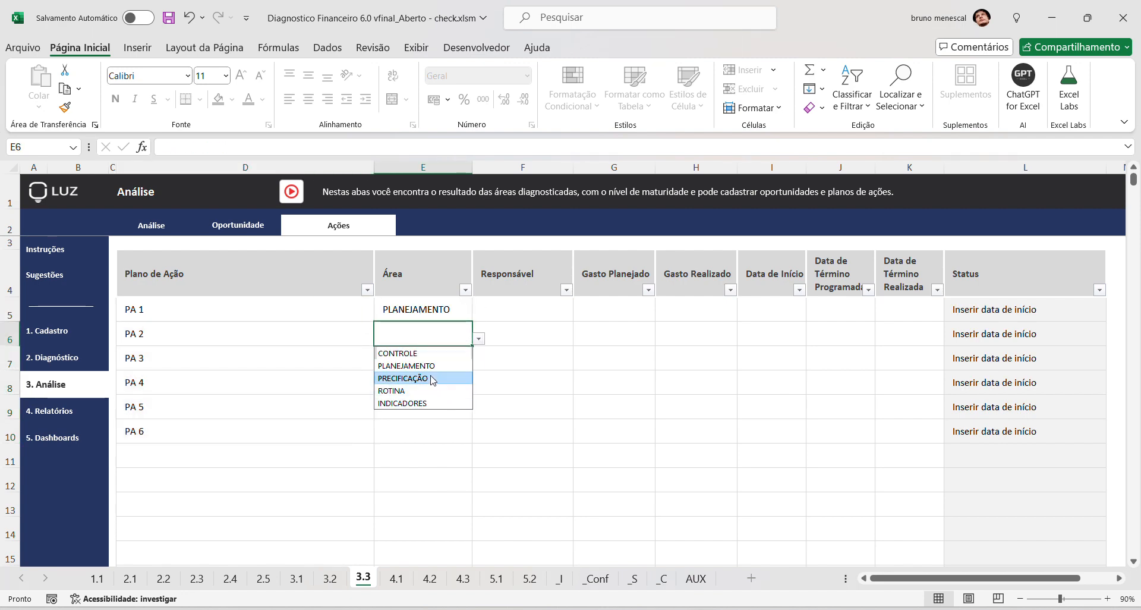
{"action": "left_click", "coordinate": [404, 378]}
Step: For PA 1, enter the responsible person's name, a planned expense of 300 and an actual expense of 200
{"action": "left_click", "coordinate": [510, 305]}
{"action": "type", "text": "Bruno"}
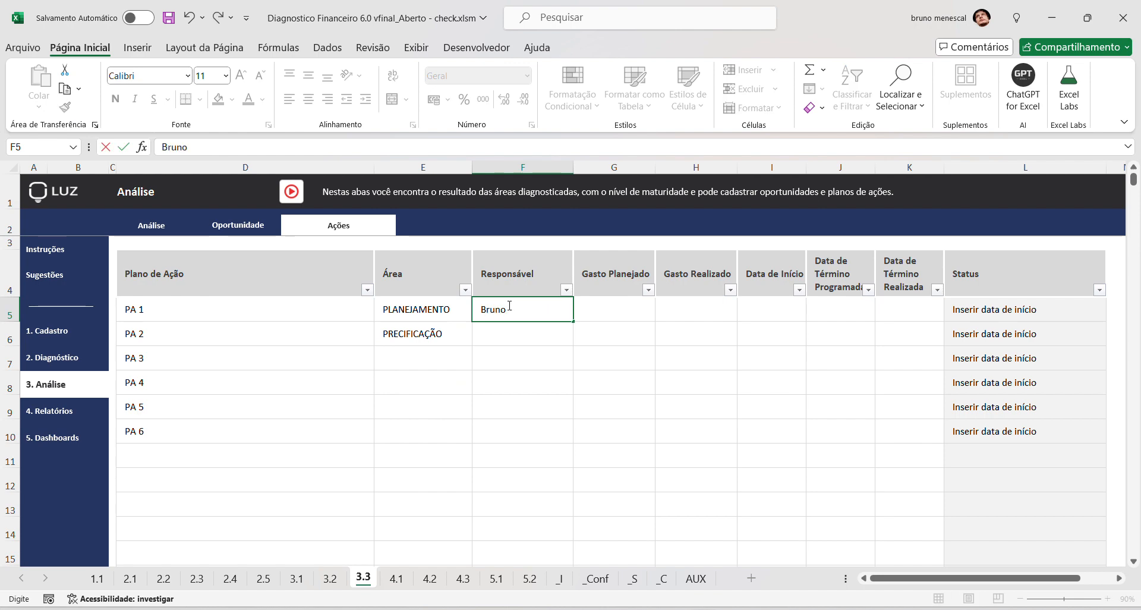
{"action": "key", "text": "Return"}
{"action": "left_click", "coordinate": [617, 303]}
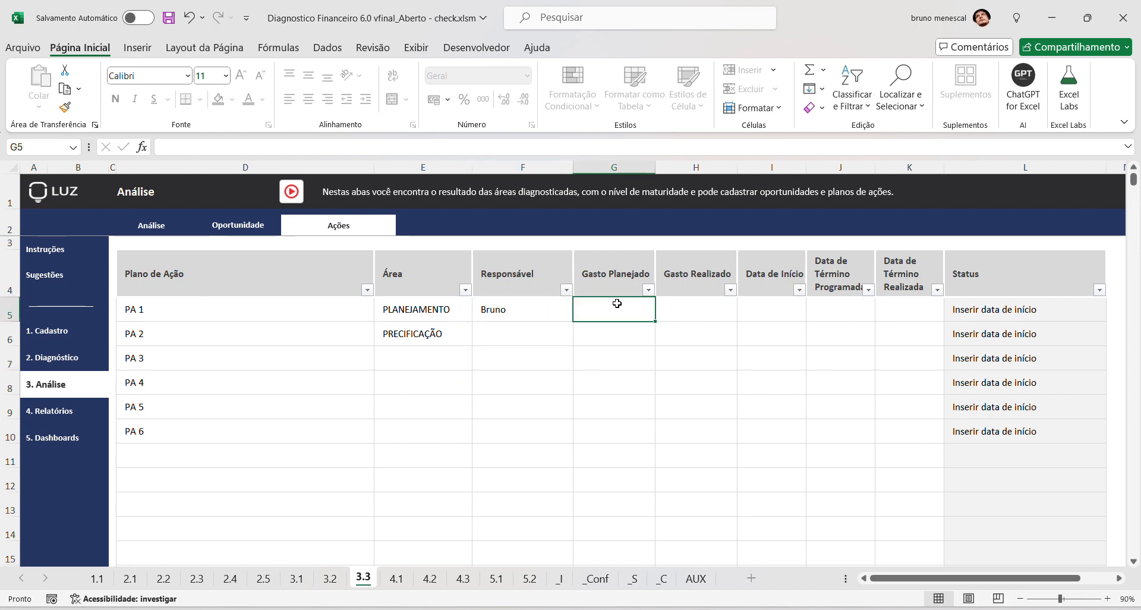
{"action": "type", "text": "300"}
{"action": "left_click", "coordinate": [707, 315]}
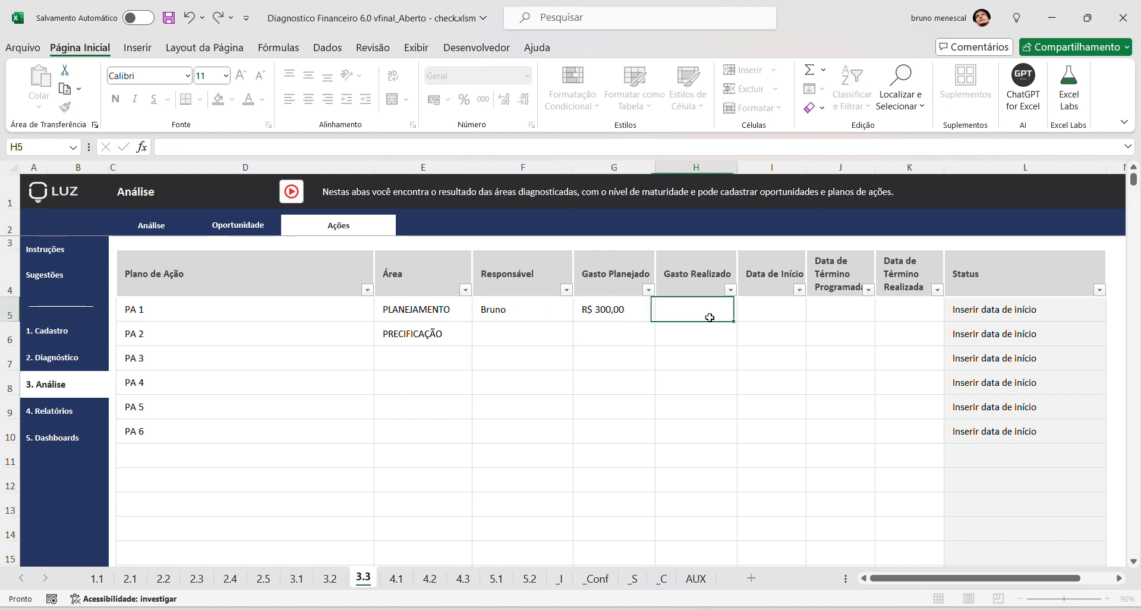
{"action": "type", "text": "200"}
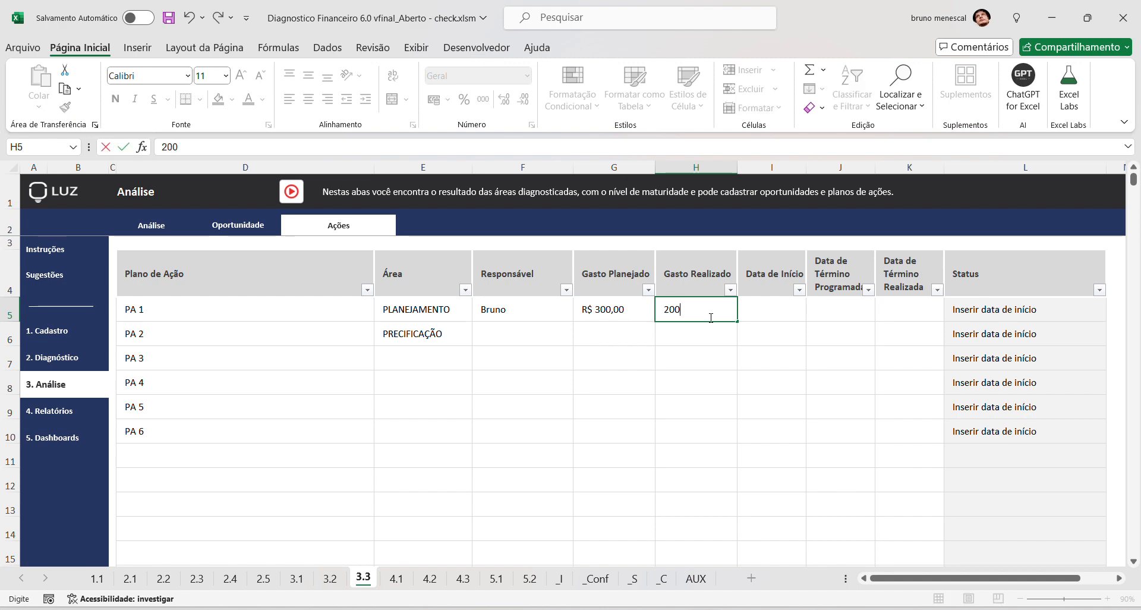
Step: Set both the start date and the scheduled end date of PA 1 to 24/05/2024
{"action": "left_click", "coordinate": [772, 305]}
{"action": "type", "text": "24/05/2024"}
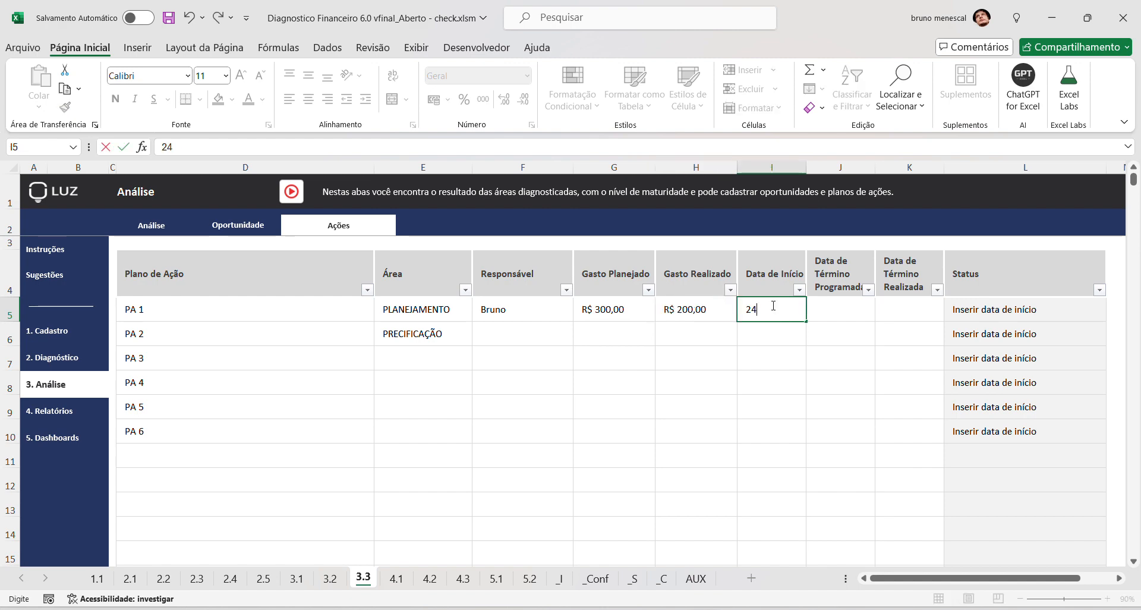
{"action": "key", "text": "Return"}
{"action": "left_click", "coordinate": [825, 314]}
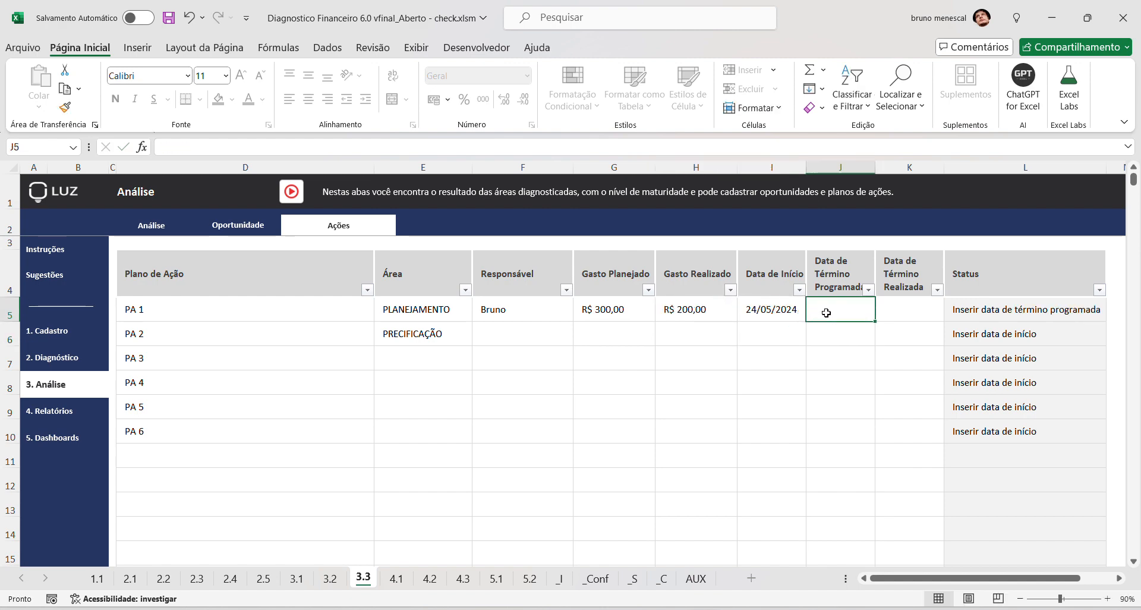
{"action": "type", "text": "214/"}
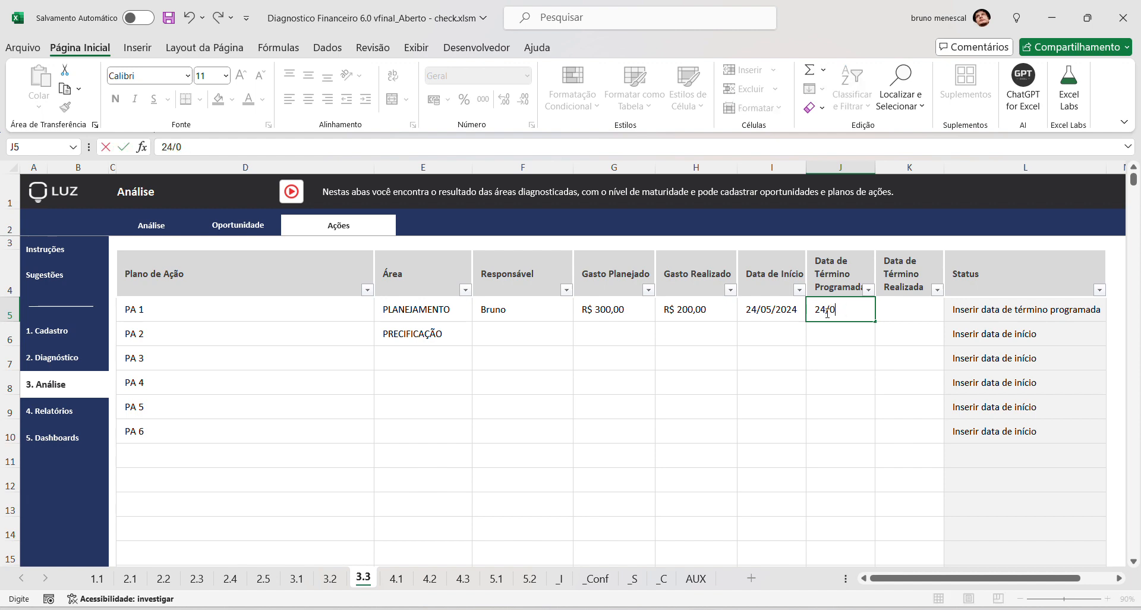
{"action": "type", "text": "5/2024"}
{"action": "key", "text": "Return"}
Step: Enter 24/05/2024 as the actual end date of PA 1
{"action": "left_click", "coordinate": [937, 314]}
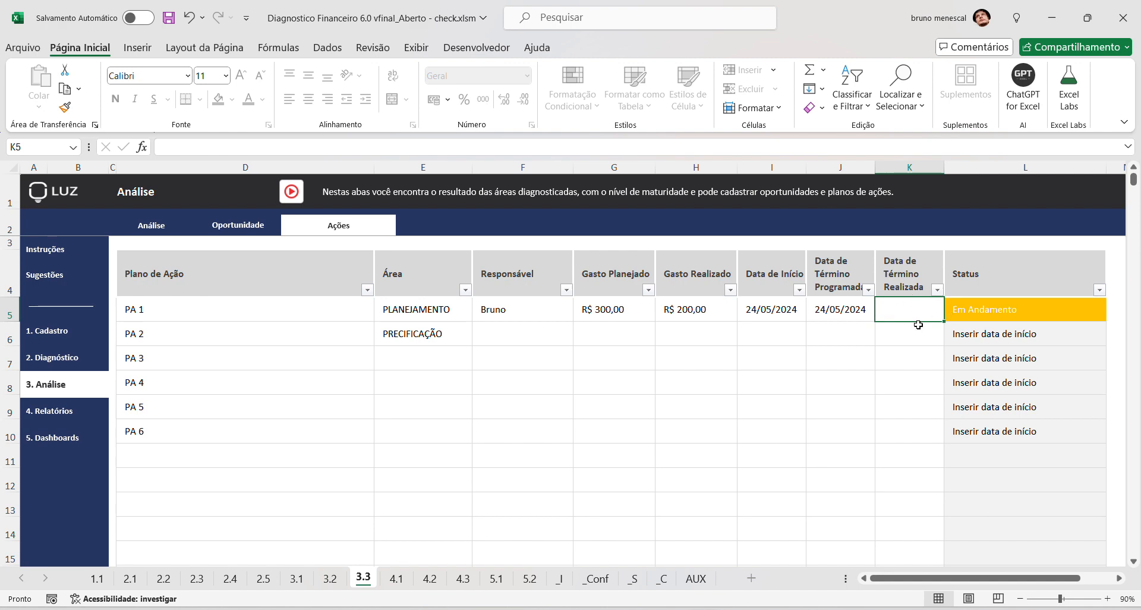
{"action": "type", "text": "24/05/2024"}
{"action": "key", "text": "Return"}
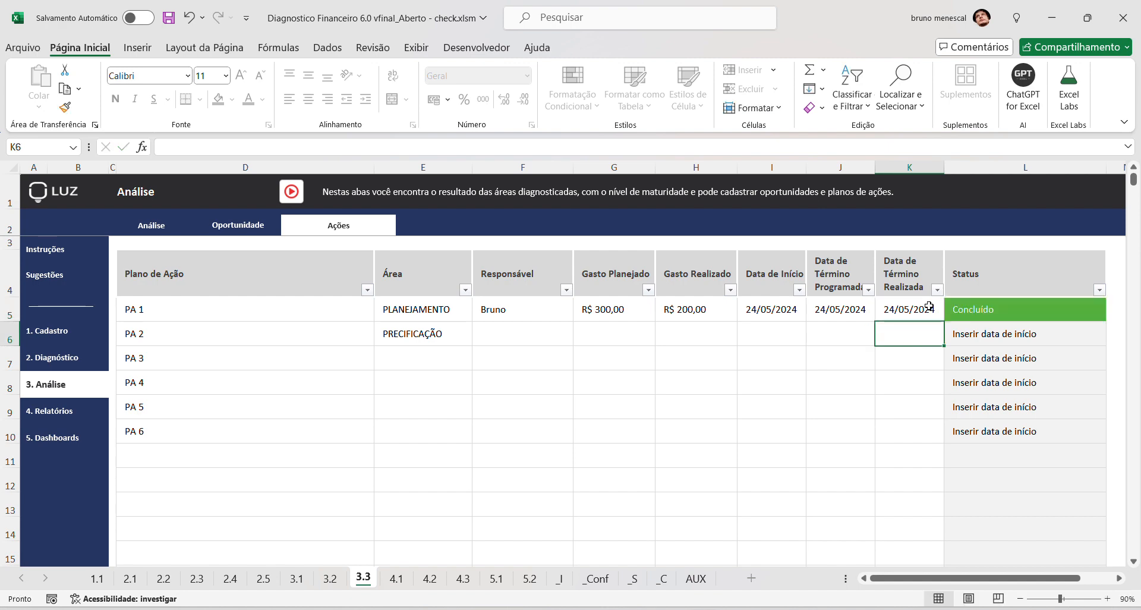
Step: Change the actual end date of PA 1 to 27/05/2024
{"action": "left_click", "coordinate": [929, 306]}
{"action": "type", "text": "27/05/2024"}
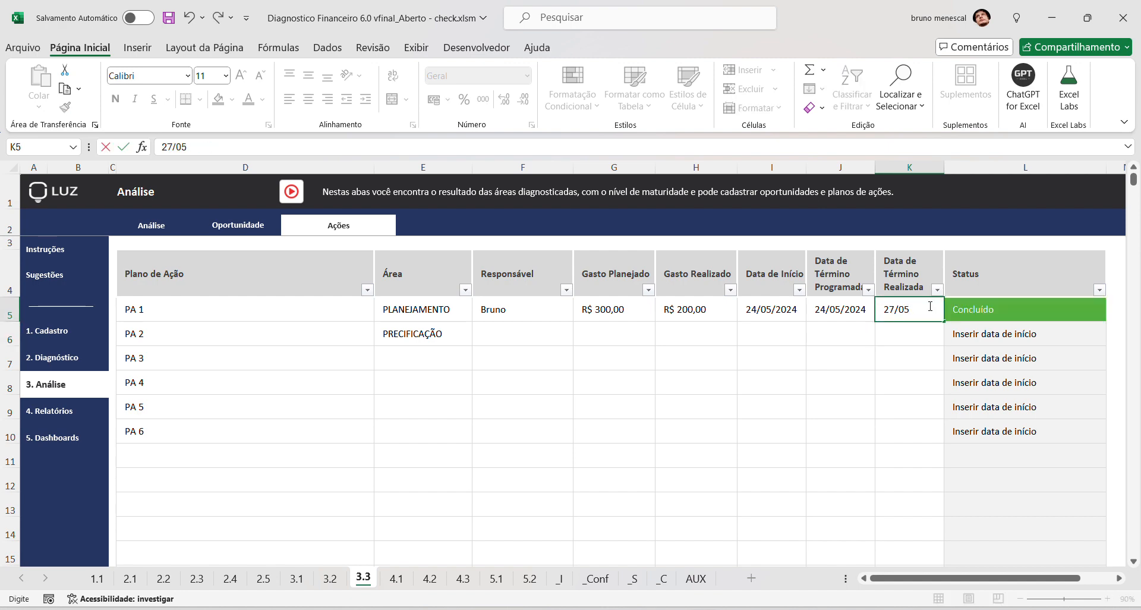
{"action": "key", "text": "Return"}
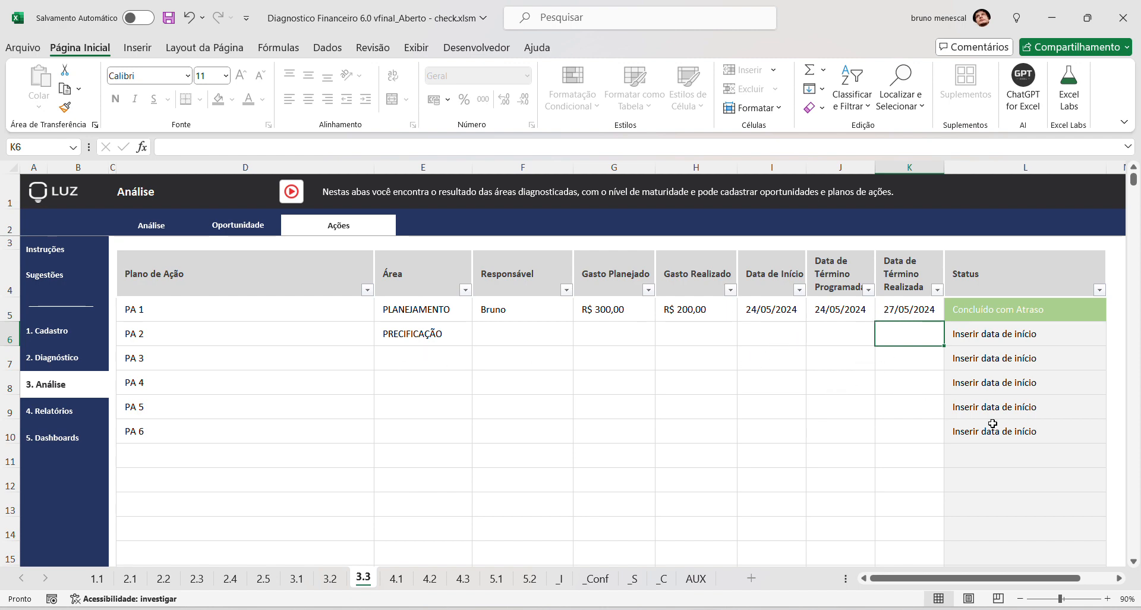
Step: Open the Relatórios section and review the opportunity ranking, the priority-group chart and the Ações summary by area
{"action": "left_click", "coordinate": [39, 416]}
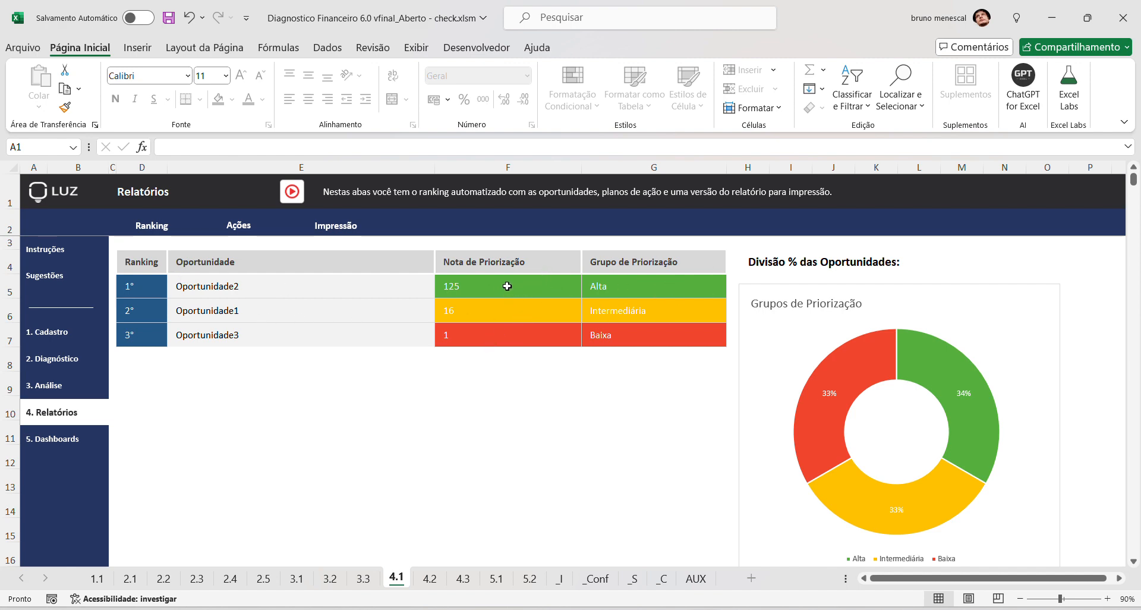
{"action": "scroll", "coordinate": [664, 371], "scroll_direction": "down", "scroll_amount": 1}
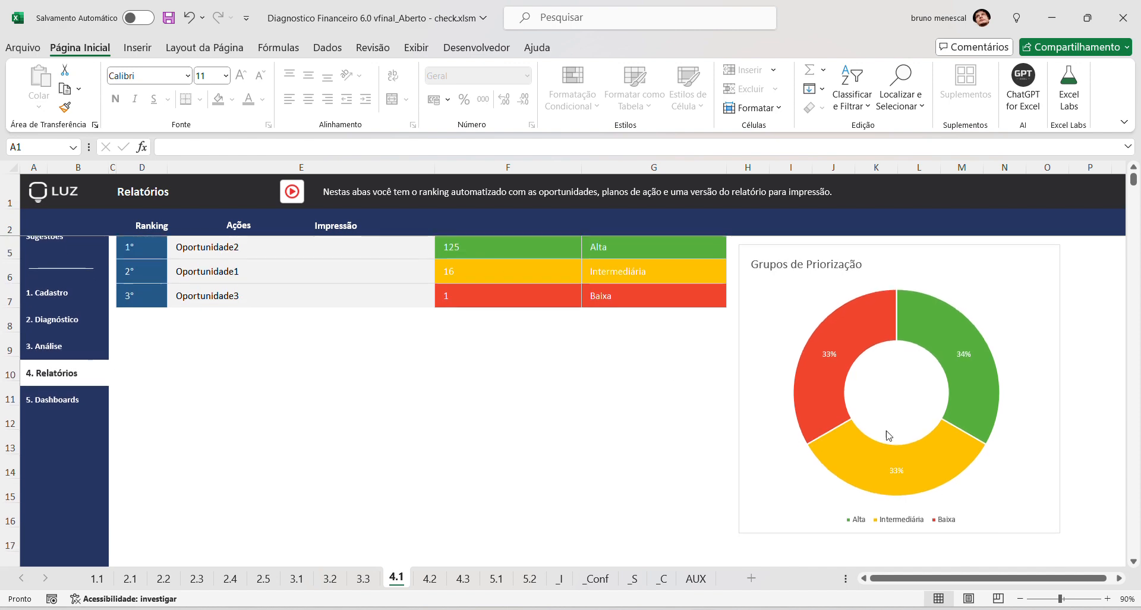
{"action": "scroll", "coordinate": [743, 380], "scroll_direction": "up", "scroll_amount": 1}
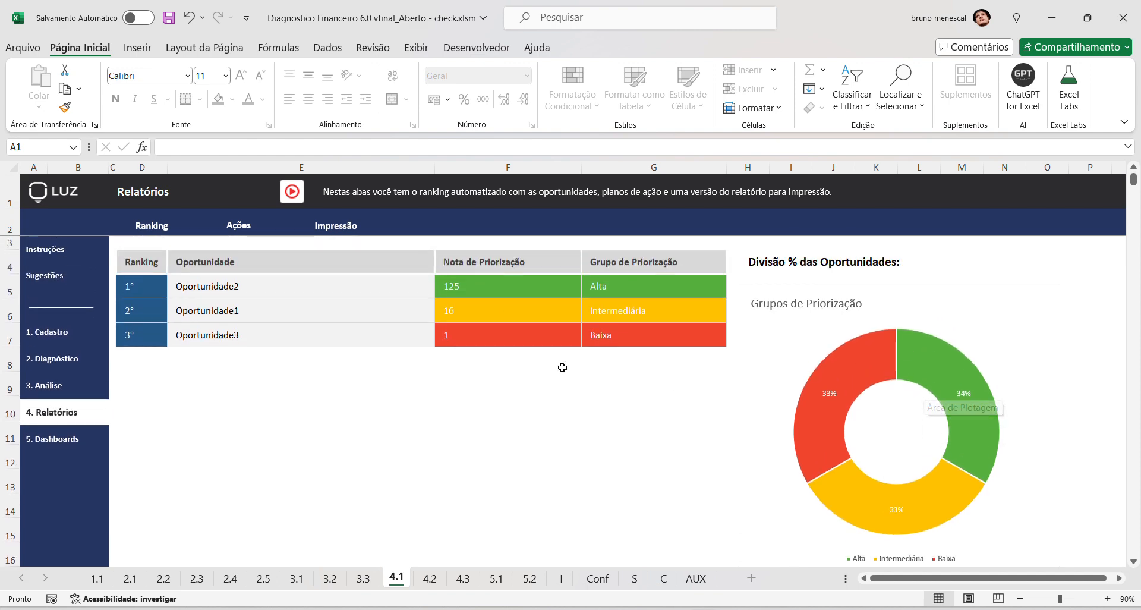
{"action": "left_click", "coordinate": [252, 233]}
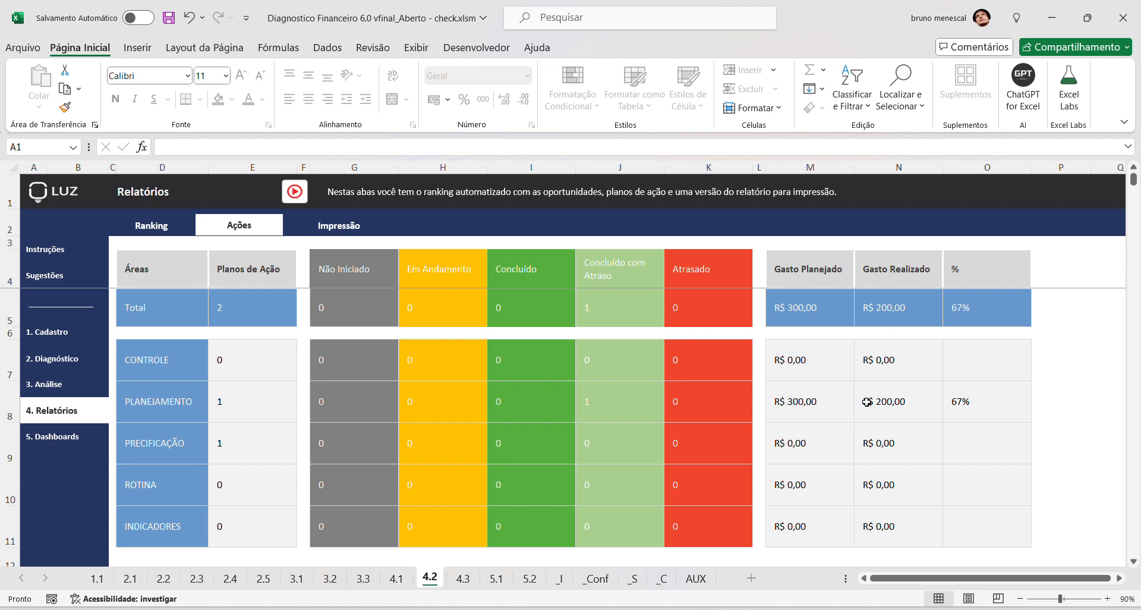
Step: Open the Impressão report and look through its cover and financial diagnosis charts
{"action": "left_click", "coordinate": [340, 237]}
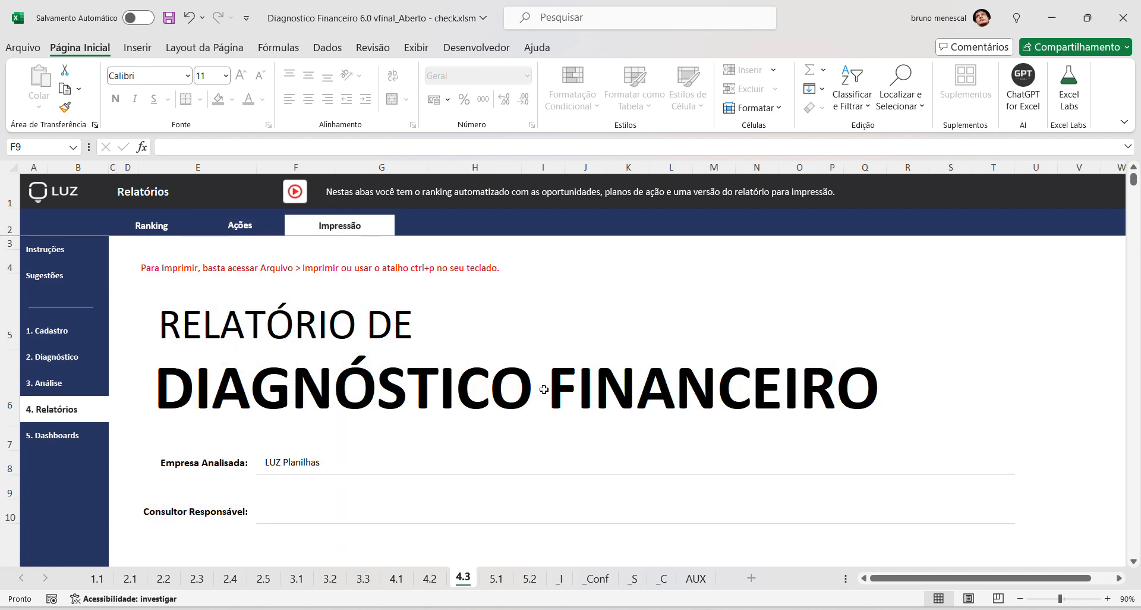
{"action": "scroll", "coordinate": [652, 388], "scroll_direction": "down", "scroll_amount": 5}
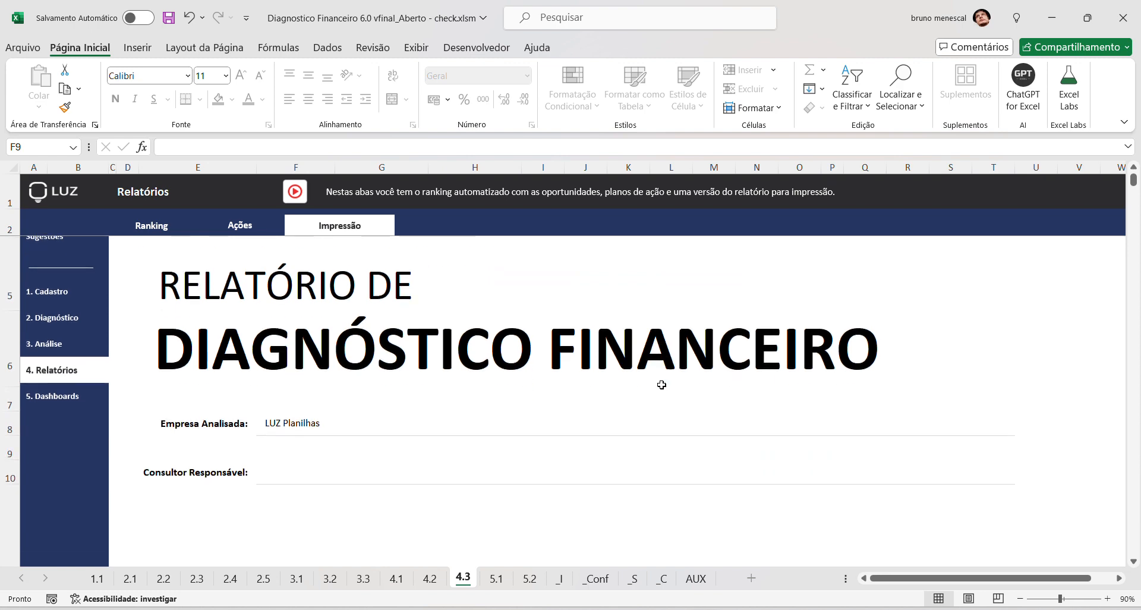
{"action": "scroll", "coordinate": [656, 390], "scroll_direction": "down", "scroll_amount": 3}
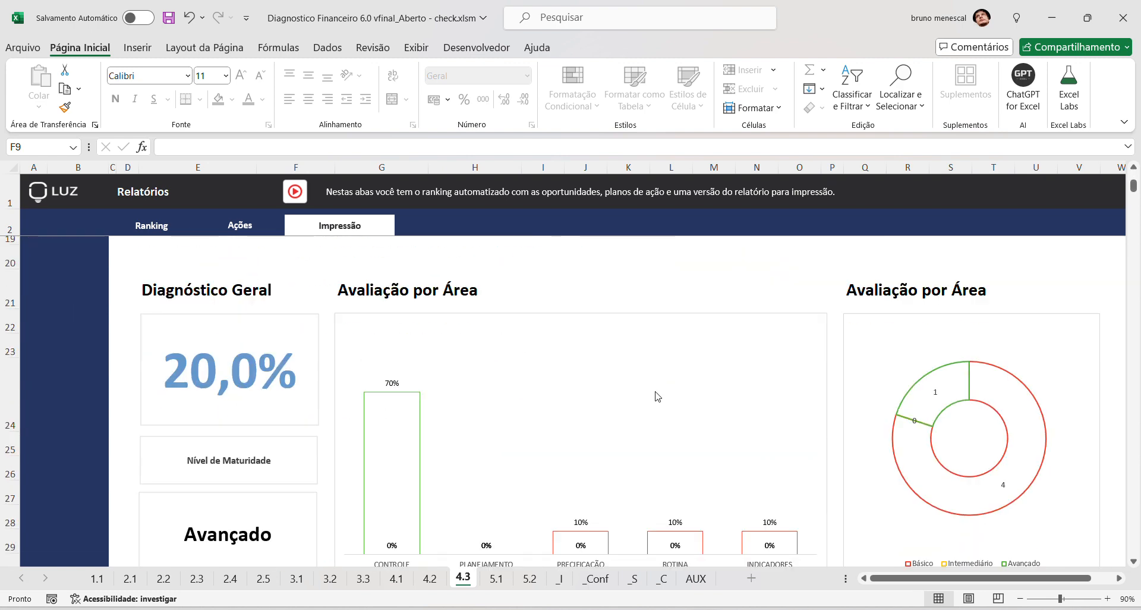
Step: Open the print preview of the diagnosis report and look through its pages up to Plano de Intervenção
{"action": "key", "text": "ctrl+p"}
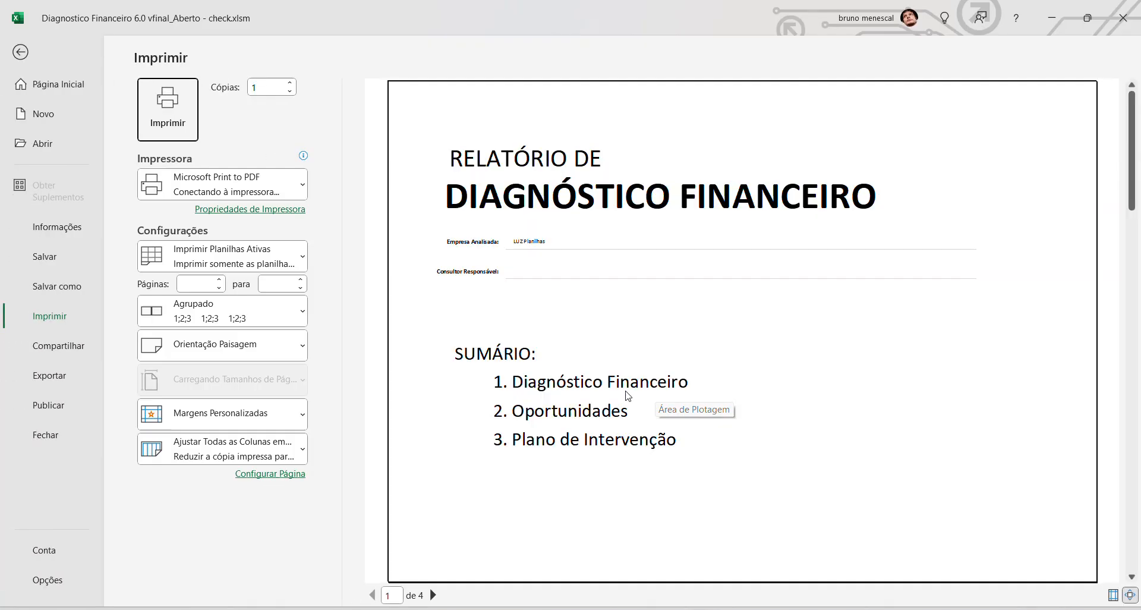
{"action": "left_click", "coordinate": [433, 595]}
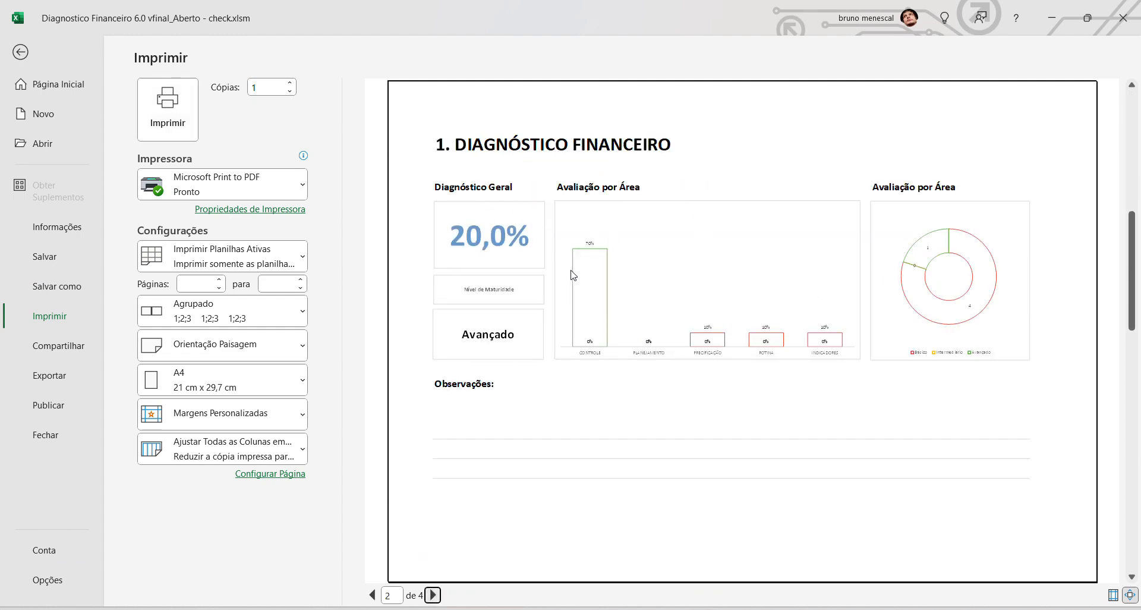
{"action": "scroll", "coordinate": [737, 401], "scroll_direction": "down", "scroll_amount": 1}
{"action": "scroll", "coordinate": [737, 401], "scroll_direction": "up", "scroll_amount": 1}
{"action": "scroll", "coordinate": [736, 401], "scroll_direction": "down", "scroll_amount": 1}
{"action": "scroll", "coordinate": [864, 365], "scroll_direction": "down", "scroll_amount": 1}
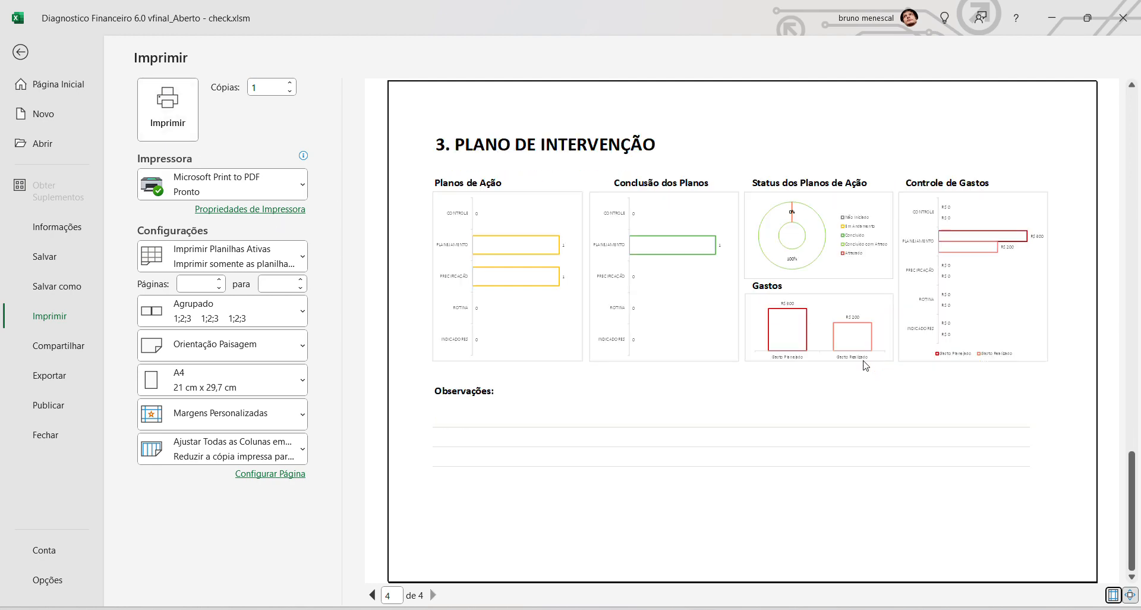
Step: Return to the report's first page, close the print preview and go back to the start of the Impressão sheet
{"action": "scroll", "coordinate": [864, 364], "scroll_direction": "up", "scroll_amount": 3}
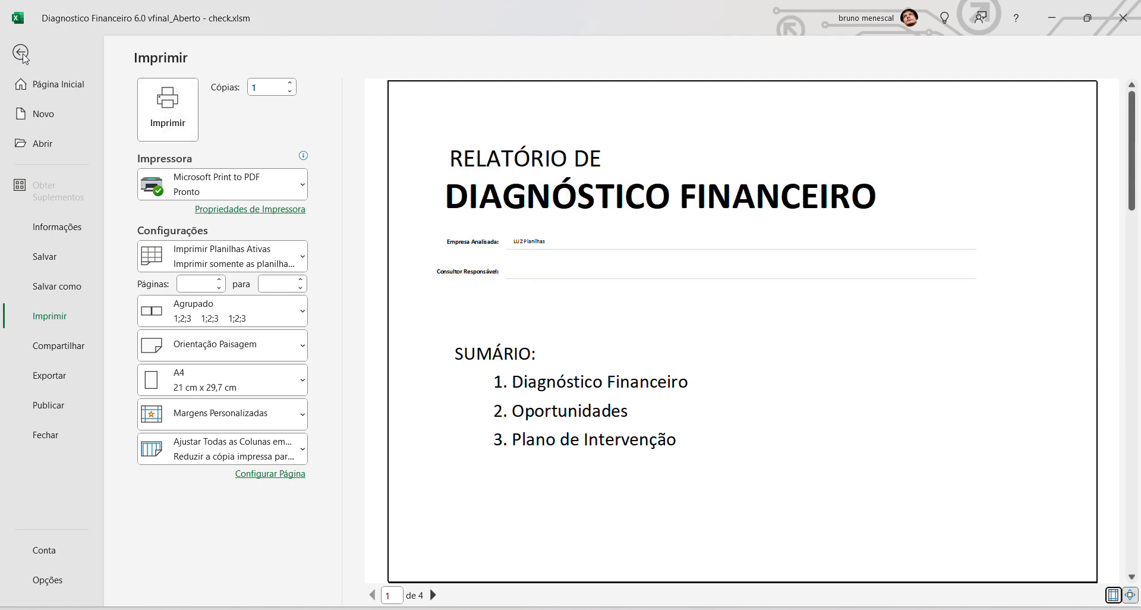
{"action": "left_click", "coordinate": [21, 53]}
{"action": "scroll", "coordinate": [544, 493], "scroll_direction": "up", "scroll_amount": 10}
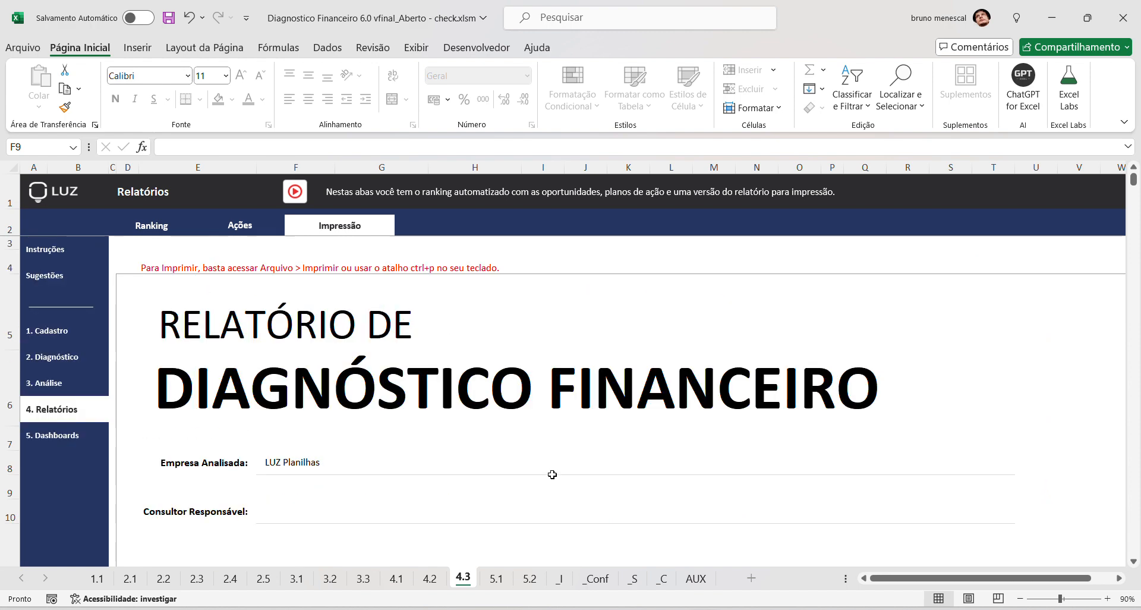
Step: Open the Dashboards section and review the Diagnóstico charts with the overall evaluation, maturity level and score per area
{"action": "left_click", "coordinate": [72, 438]}
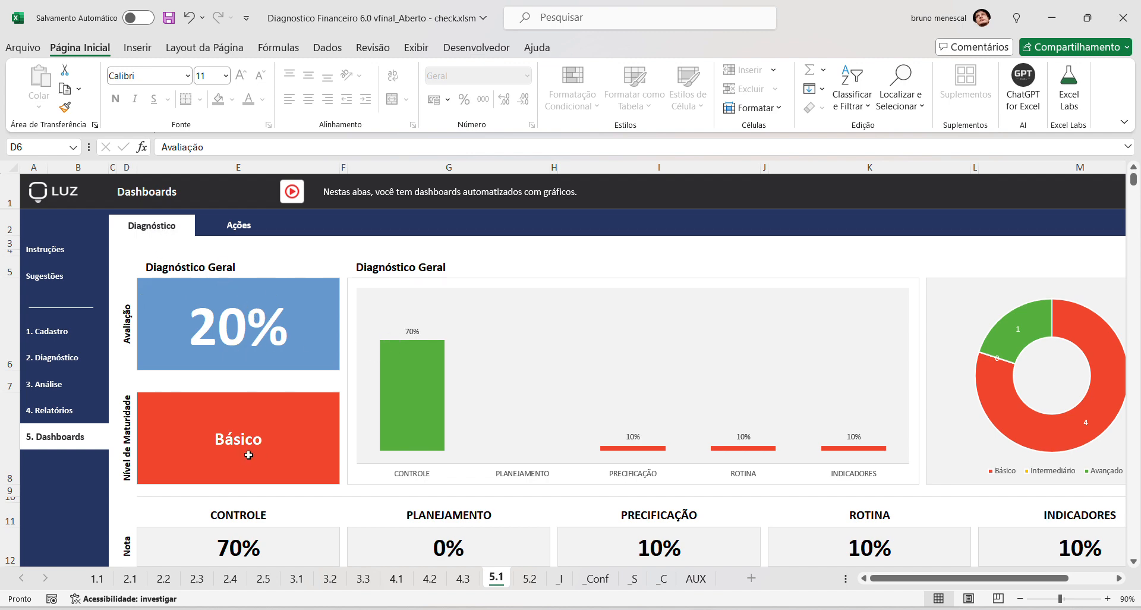
{"action": "scroll", "coordinate": [796, 375], "scroll_direction": "down", "scroll_amount": 2}
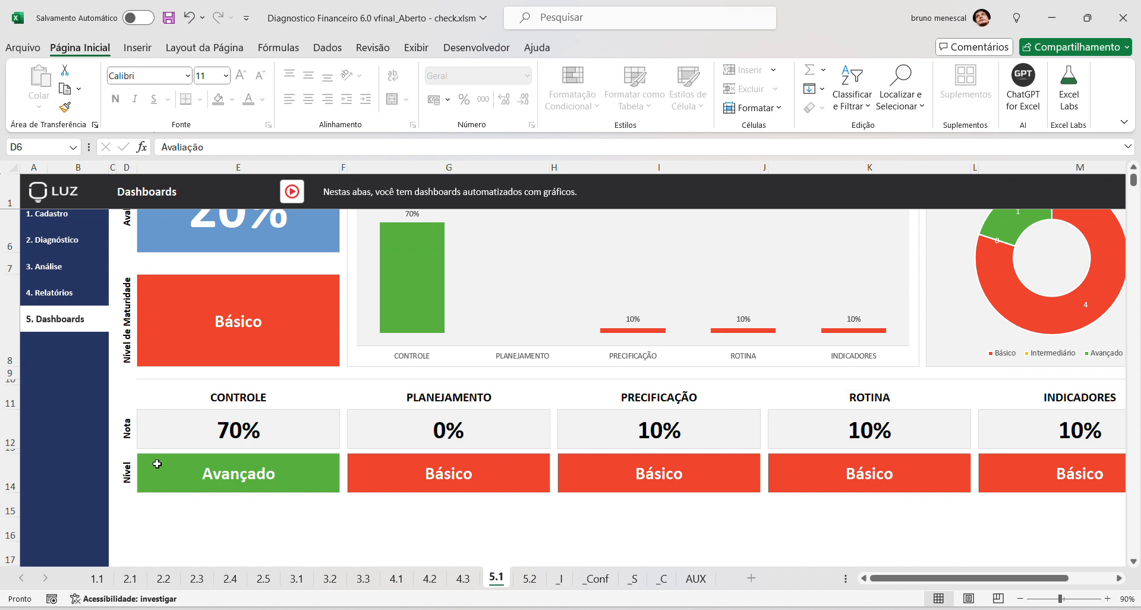
{"action": "scroll", "coordinate": [547, 316], "scroll_direction": "up", "scroll_amount": 2}
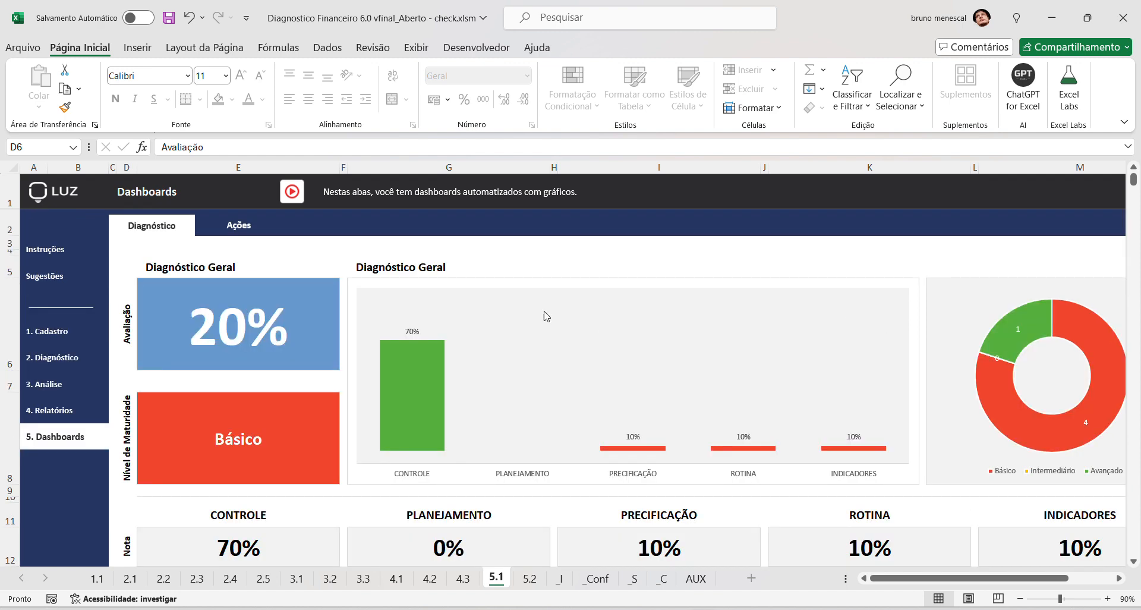
Step: Open the Ações dashboard and review its charts of mapped opportunities, action plans, plan status and spending by area
{"action": "left_click", "coordinate": [226, 233]}
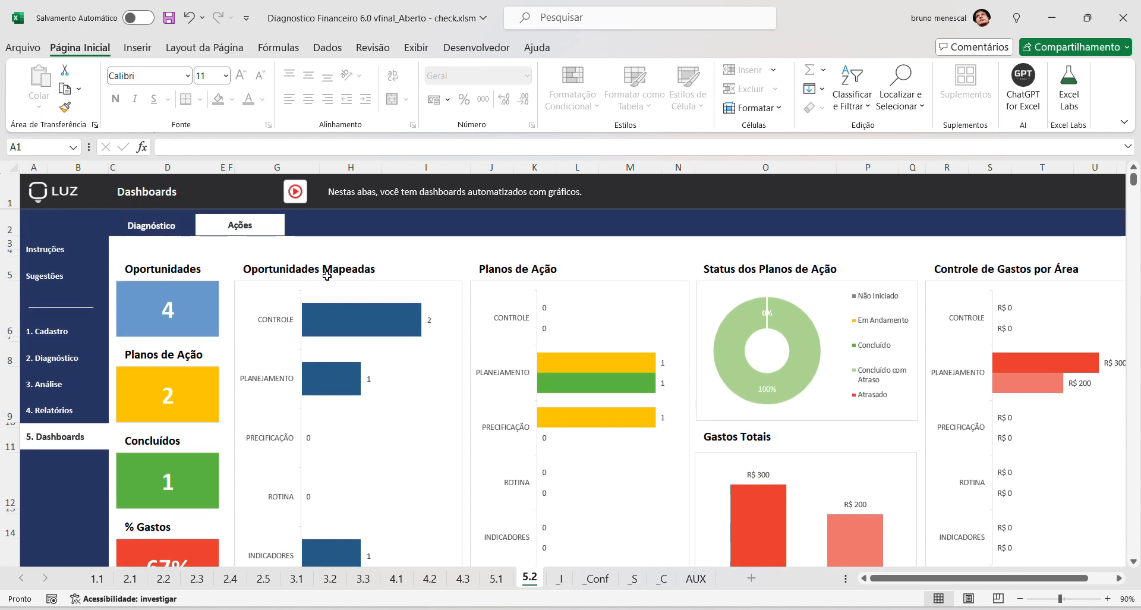
{"action": "scroll", "coordinate": [198, 392], "scroll_direction": "down", "scroll_amount": 1}
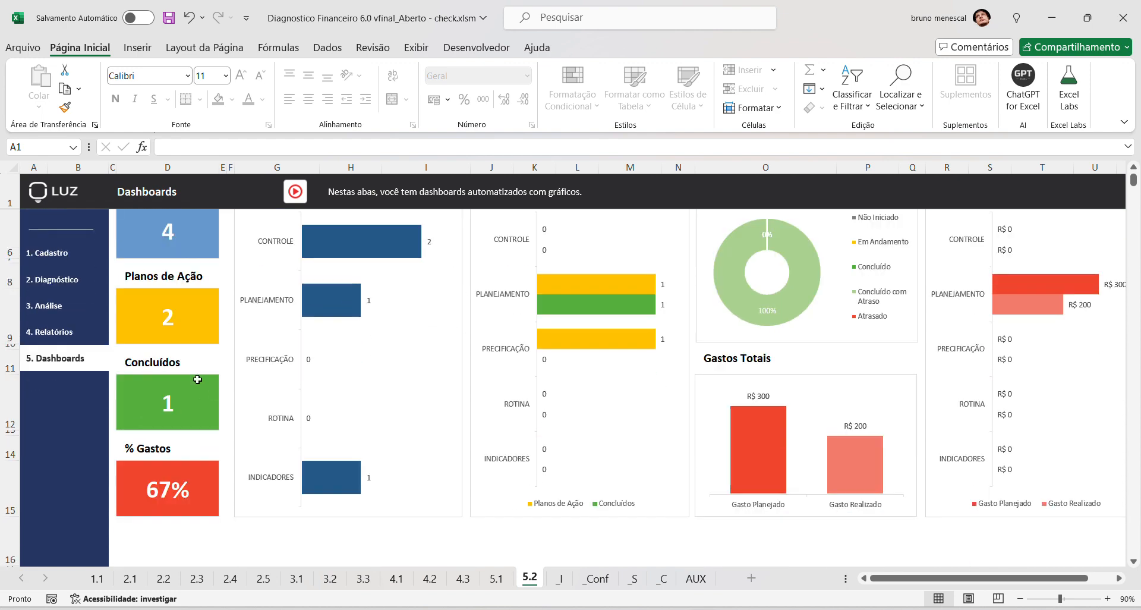
{"action": "scroll", "coordinate": [470, 449], "scroll_direction": "up", "scroll_amount": 1}
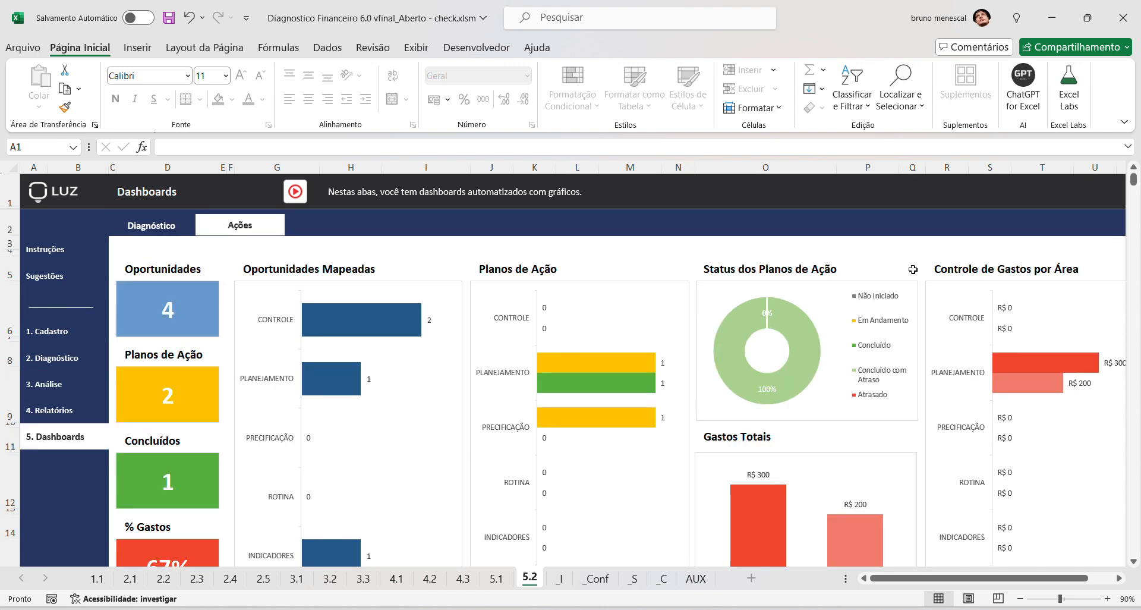